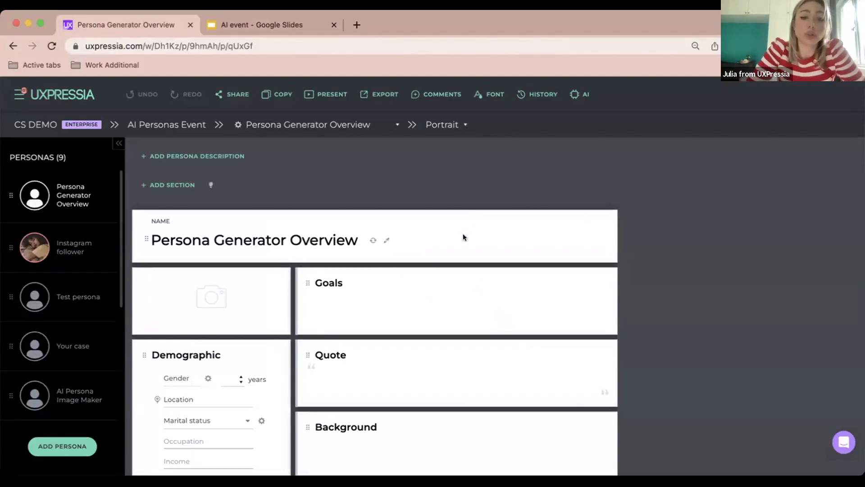
Step: Look through the sections of the blank Persona Generator Overview persona, from the name and Goals down to Motivations and Frustrations
scroll(404, 315, down, 1)
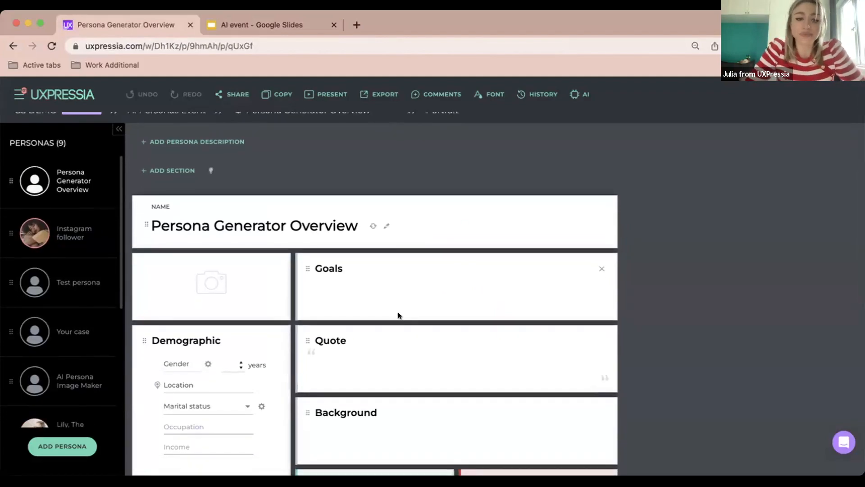
scroll(366, 337, down, 1)
scroll(367, 337, down, 5)
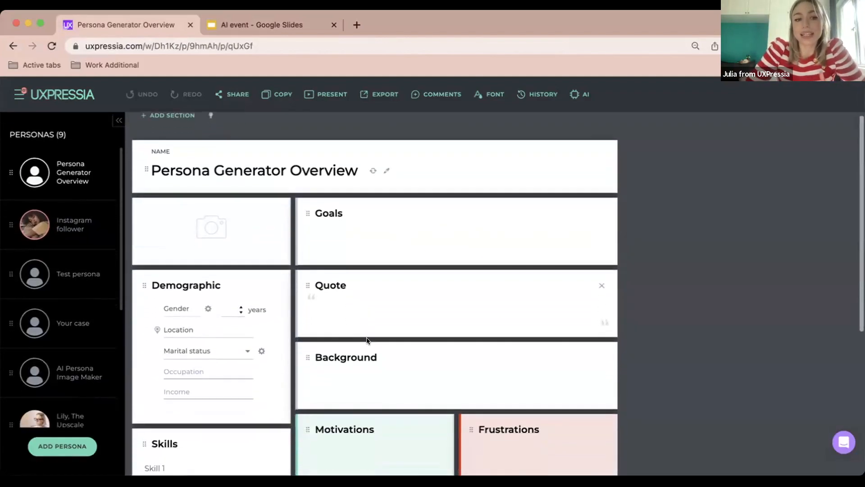
scroll(366, 337, down, 3)
scroll(366, 337, up, 4)
scroll(321, 293, up, 2)
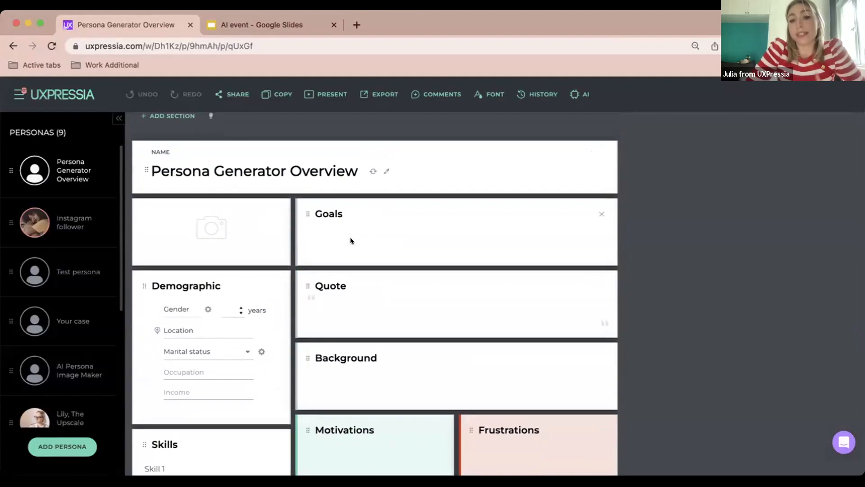
scroll(351, 240, up, 3)
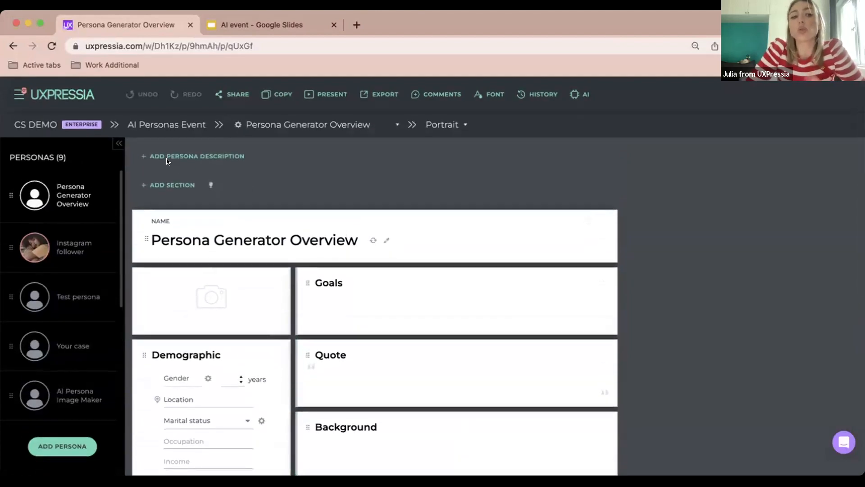
Step: Browse the text and quote sections and the graph, chart and slider sections that can be added to the persona
click(182, 184)
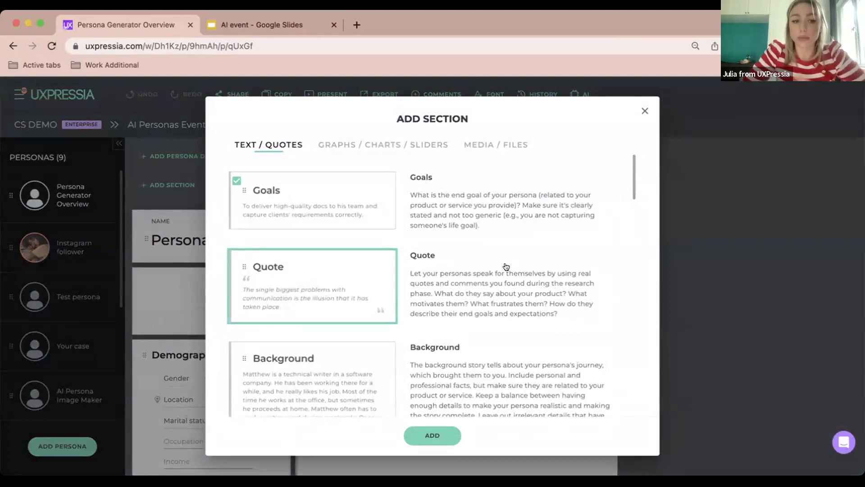
scroll(507, 267, down, 2)
scroll(505, 266, down, 7)
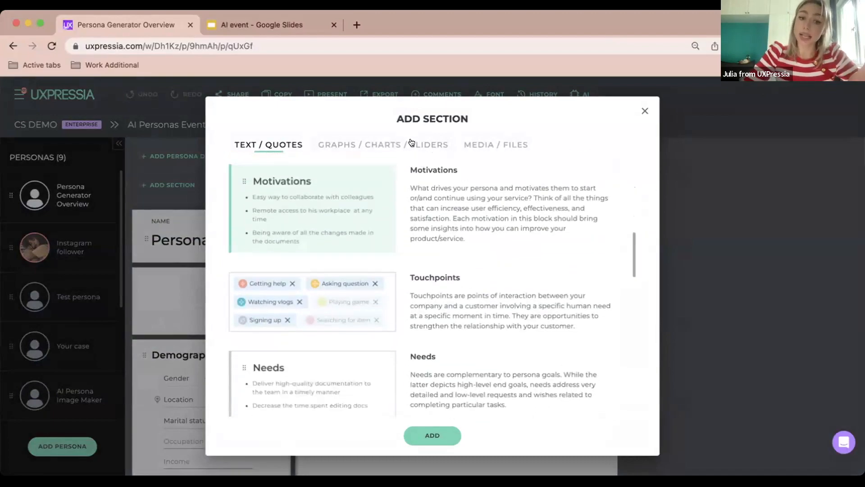
click(413, 144)
scroll(430, 246, down, 4)
scroll(429, 246, down, 6)
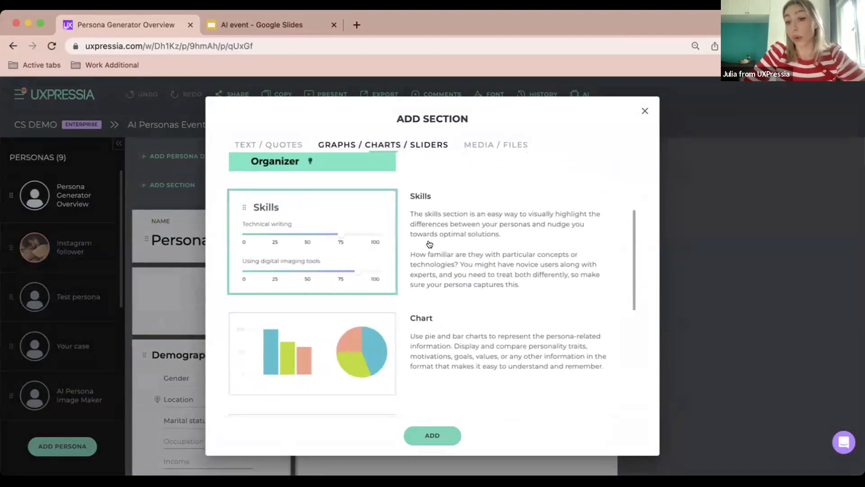
click(645, 111)
Step: Move the Background section below Motivations and Frustrations and color it light blue
scroll(502, 286, down, 3)
scroll(329, 300, down, 3)
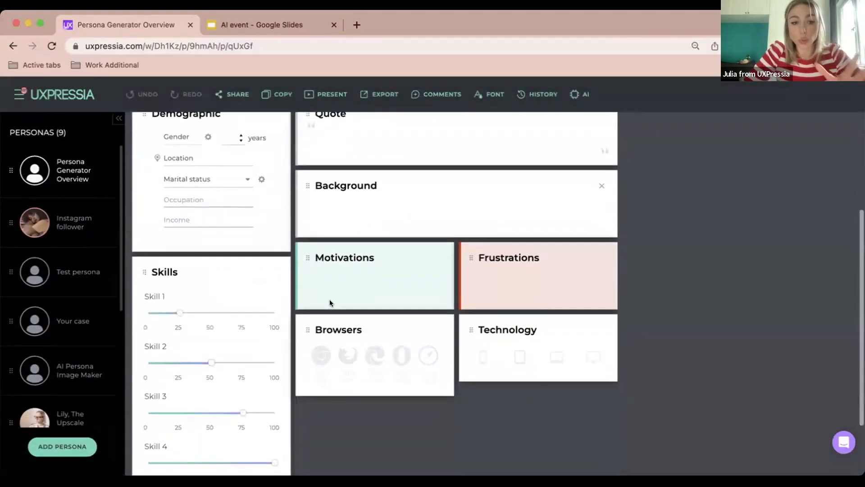
drag(339, 184, 318, 258)
double_click(330, 183)
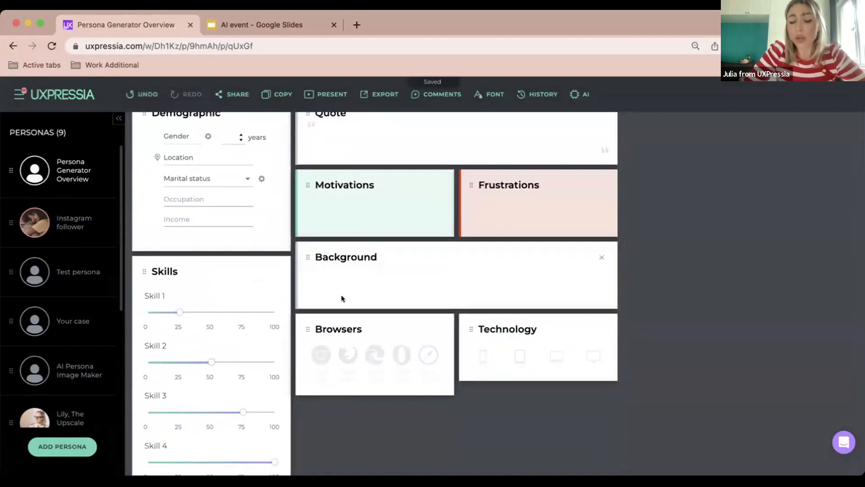
click(296, 276)
click(277, 267)
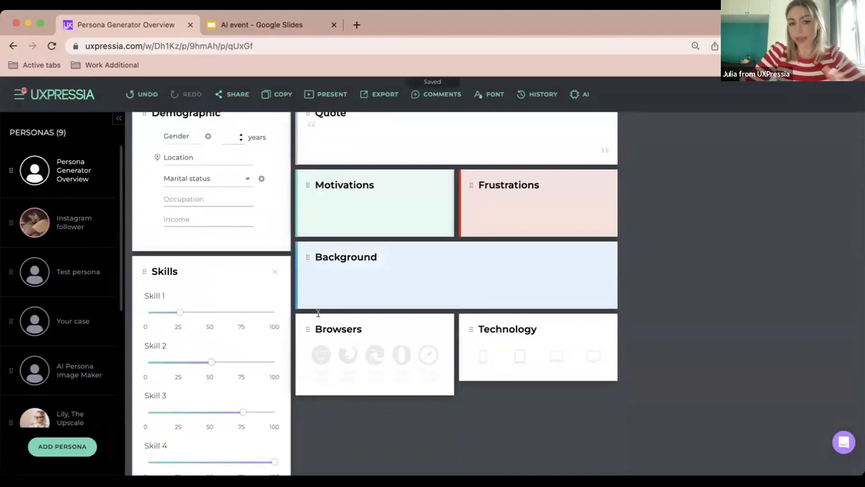
Step: Open the Instagram follower persona and review its completed sections, from Goals and Background down to Brands and influencers
scroll(326, 320, up, 3)
scroll(331, 325, up, 2)
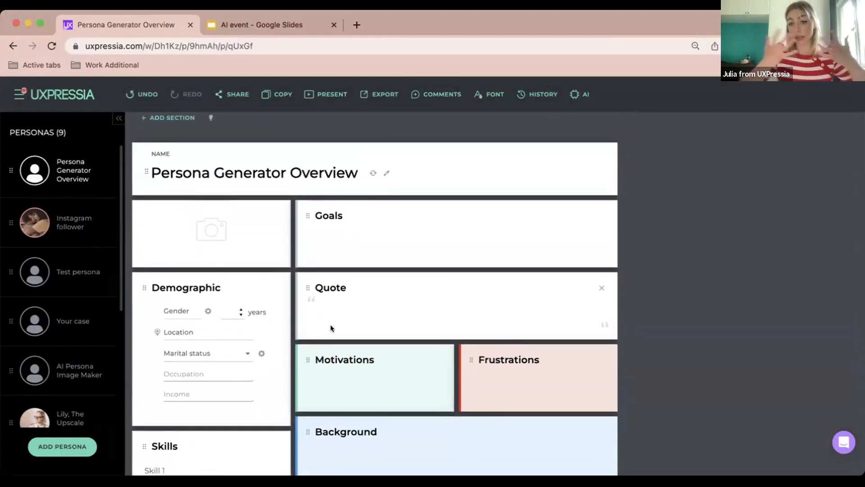
click(32, 221)
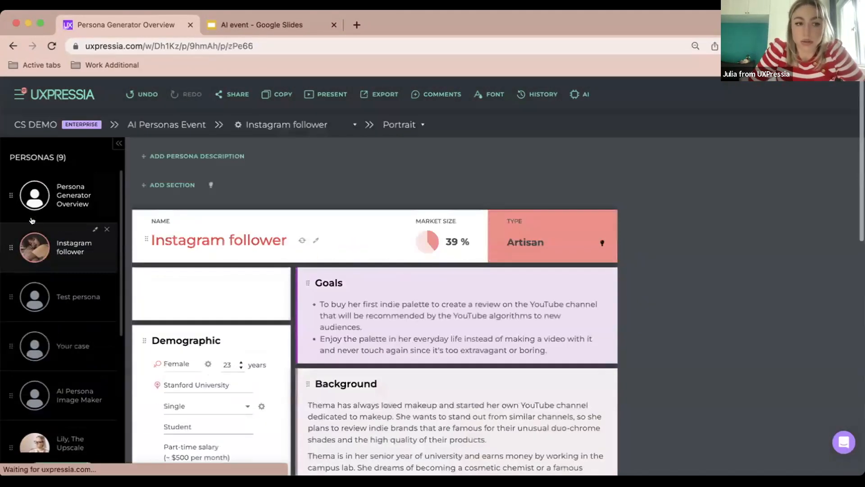
scroll(179, 344, down, 3)
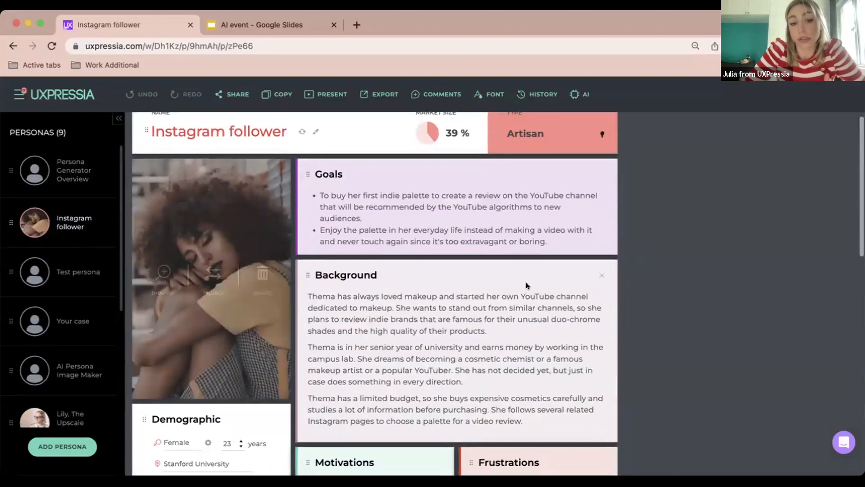
scroll(527, 284, down, 1)
scroll(526, 283, down, 9)
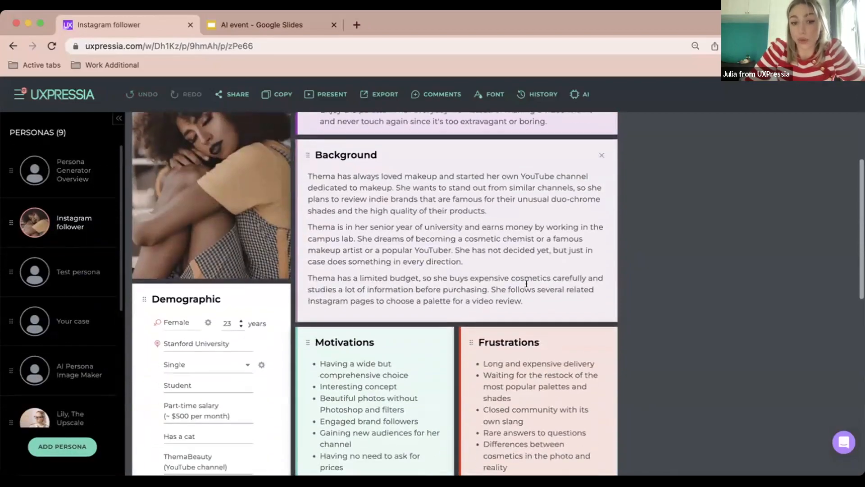
scroll(527, 283, down, 7)
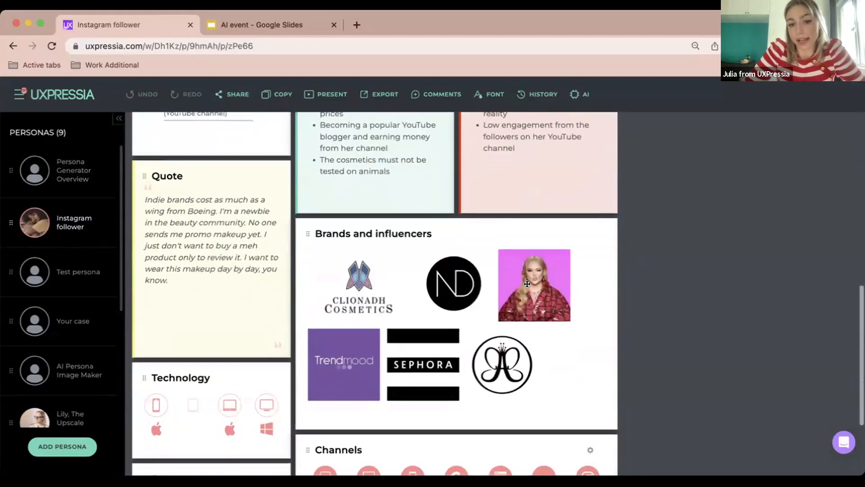
scroll(526, 282, up, 17)
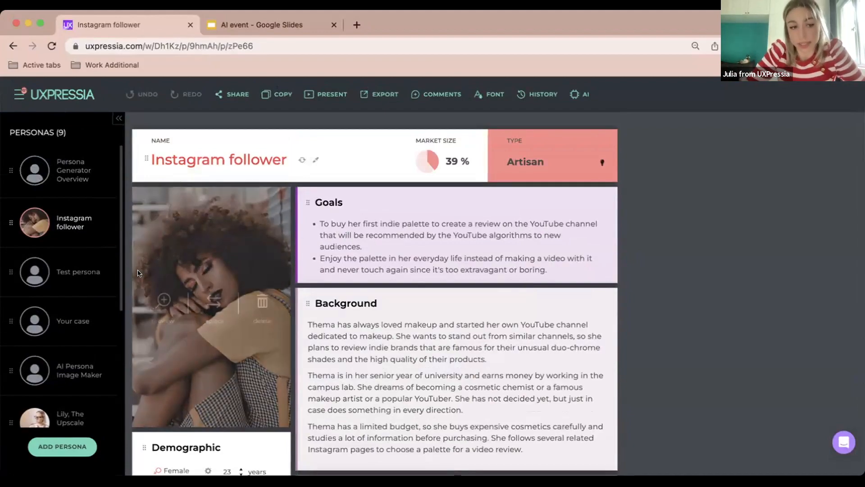
Step: Open the Test persona and view the options for generating a persona using AI
click(39, 270)
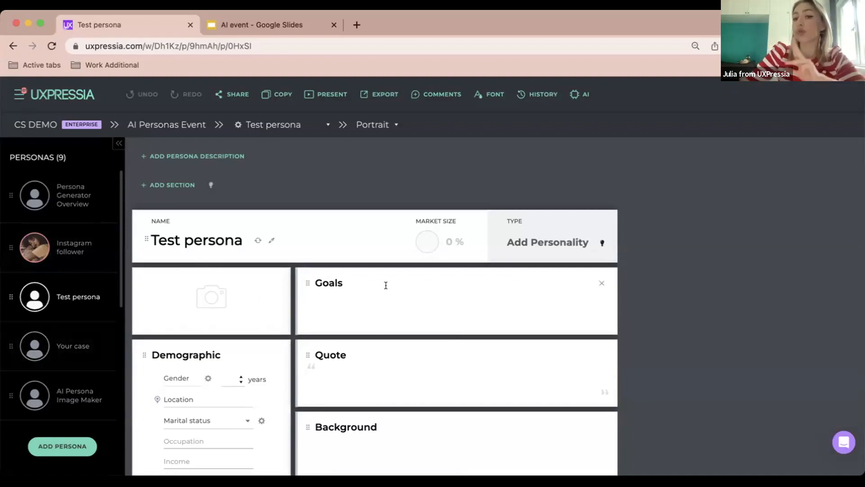
click(580, 94)
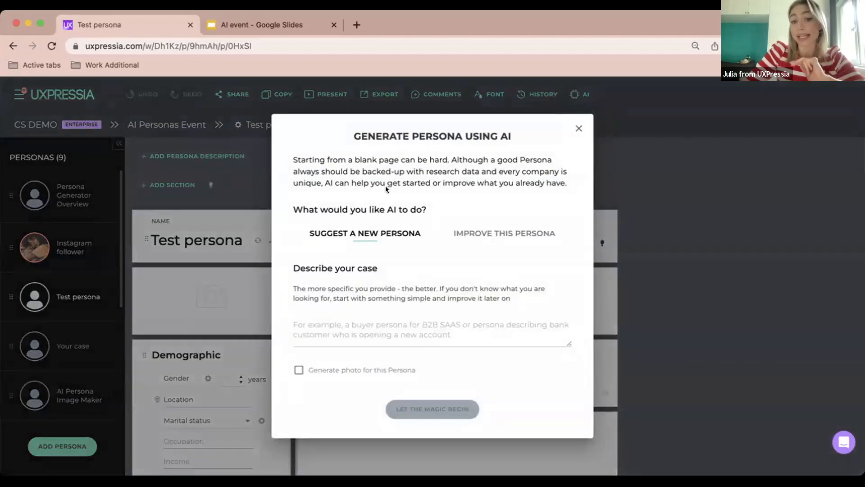
click(578, 128)
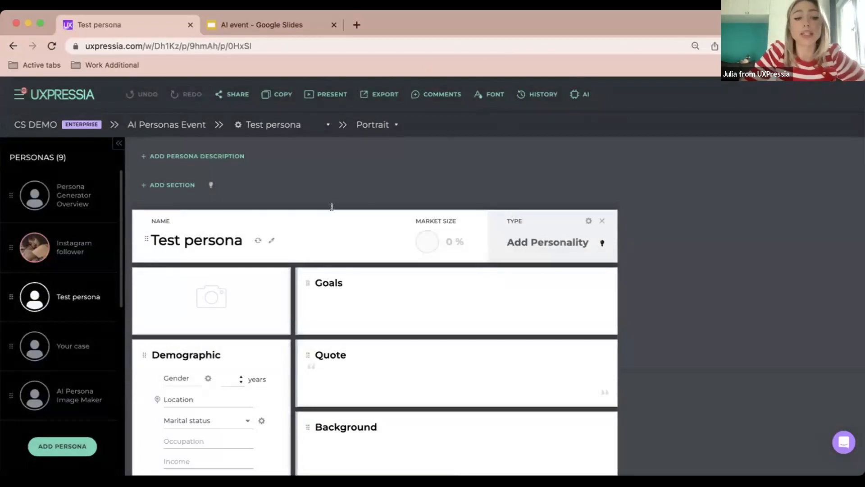
Step: View the preset and AI options for adding a photo to the Test persona
scroll(332, 206, down, 2)
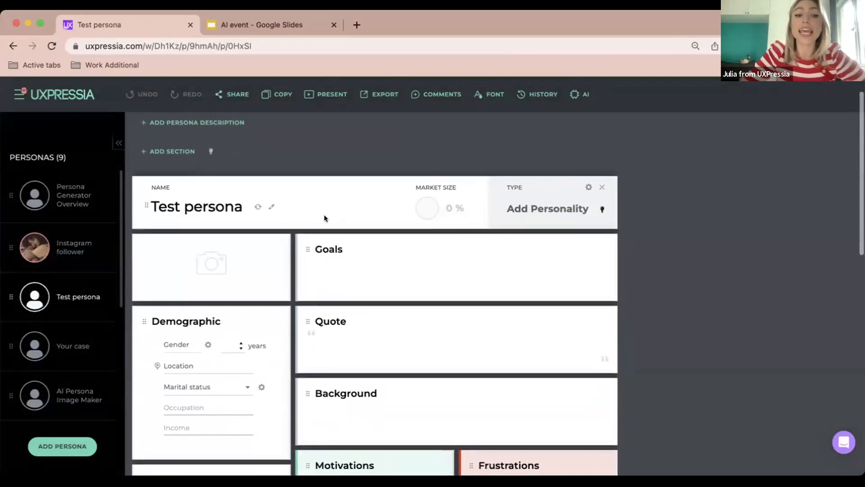
click(207, 269)
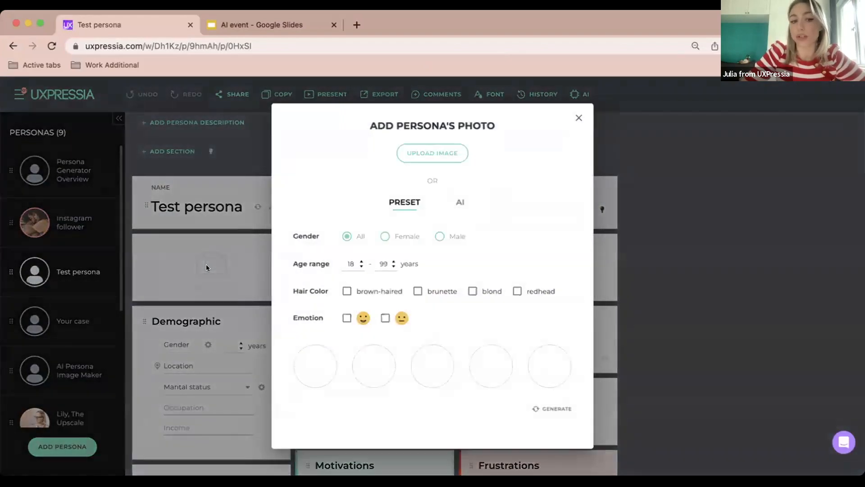
click(453, 203)
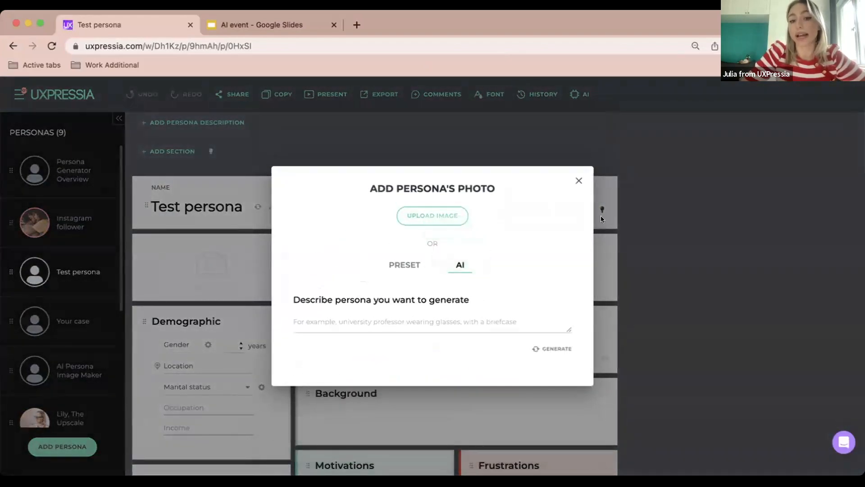
click(580, 181)
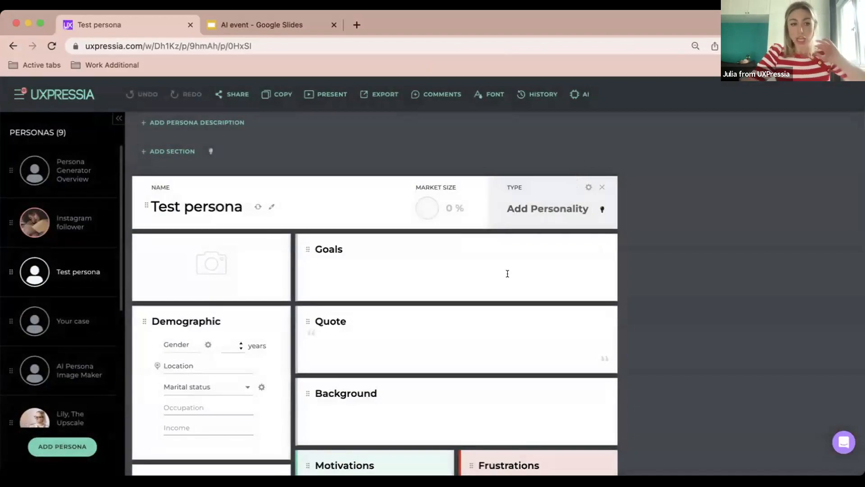
Step: Examine the Test persona's empty sections, from Goals and Demographic down to Brands and influencers, Technology and Browsers
scroll(507, 273, down, 1)
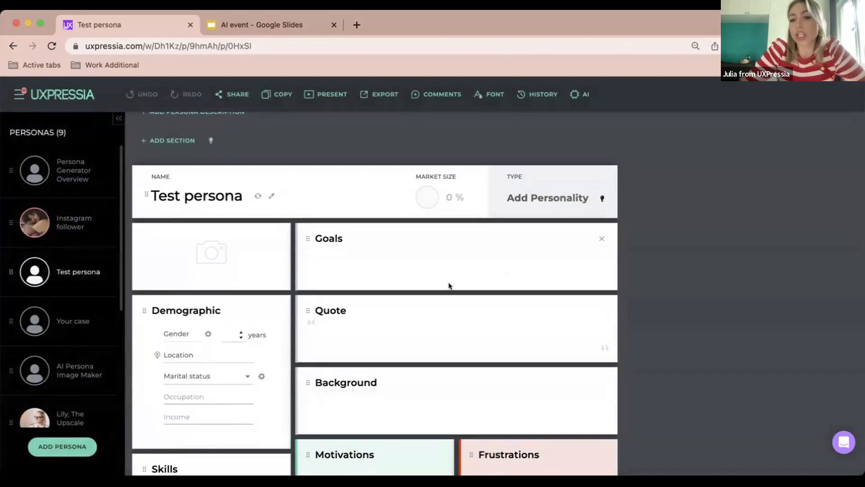
scroll(449, 283, down, 2)
scroll(448, 283, down, 3)
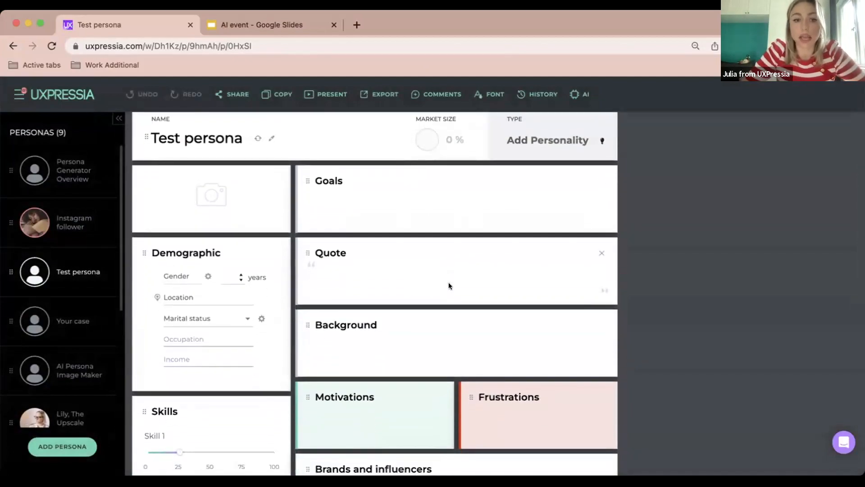
scroll(415, 287, up, 2)
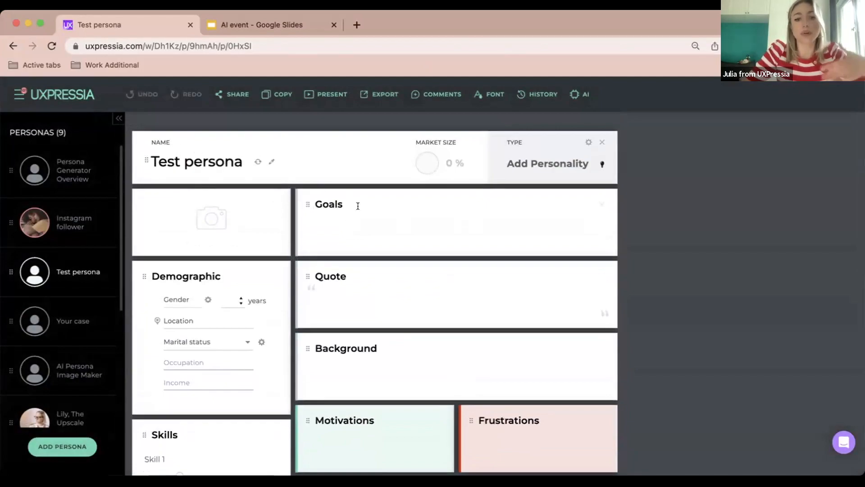
scroll(342, 205, down, 5)
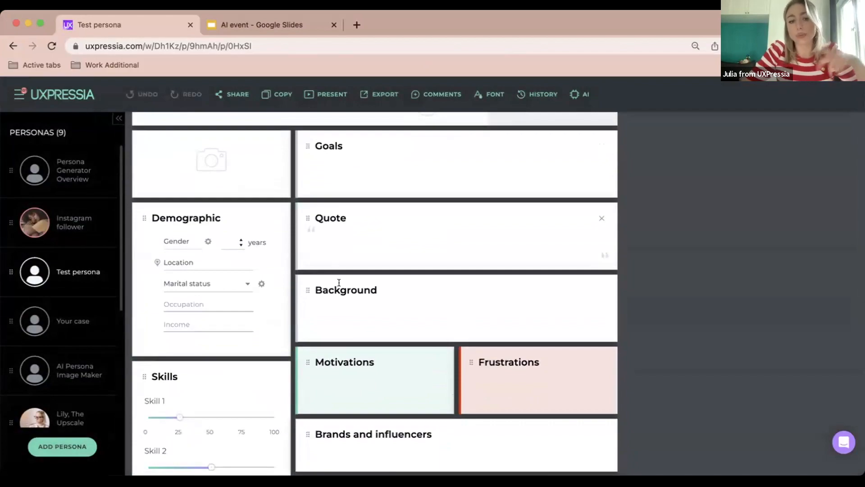
scroll(339, 284, down, 5)
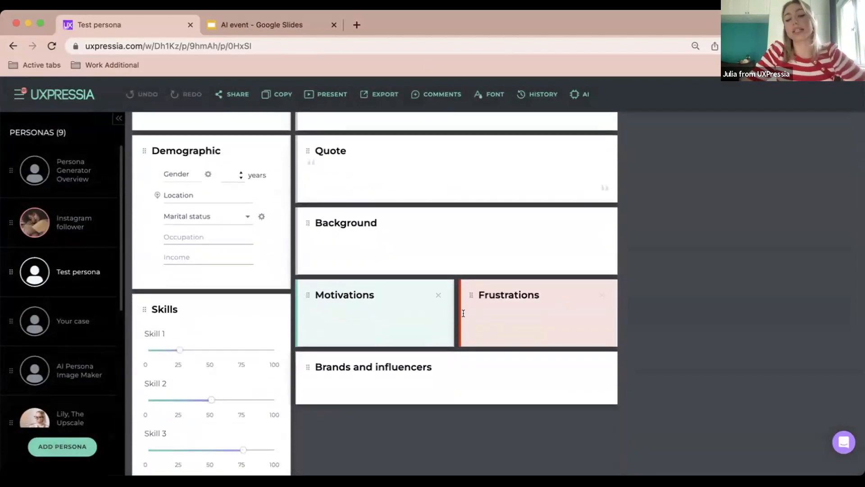
scroll(463, 306, down, 10)
scroll(400, 323, down, 8)
scroll(399, 323, up, 20)
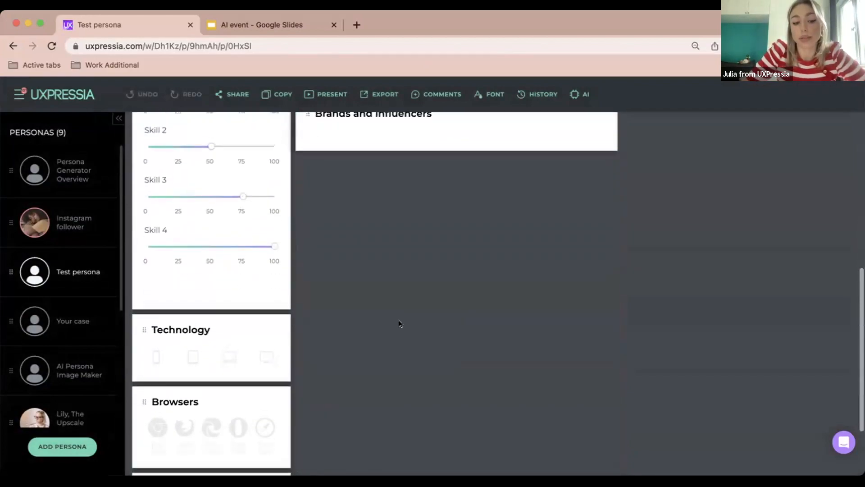
scroll(400, 319, up, 6)
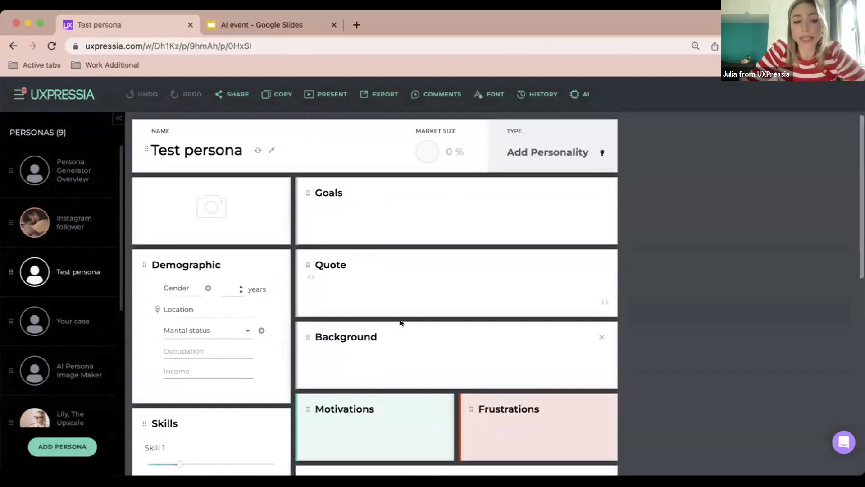
scroll(400, 322, up, 2)
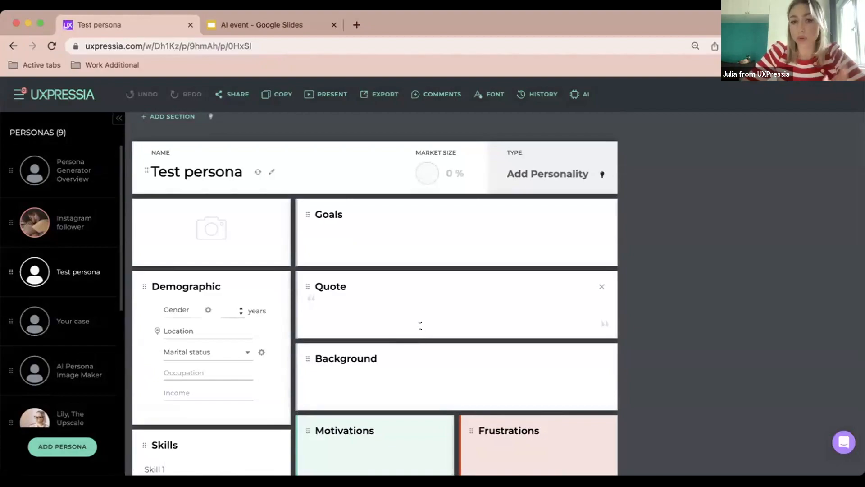
Step: Open AI persona generation for the Test persona, check the option to improve it, and return to suggesting a new persona
click(580, 94)
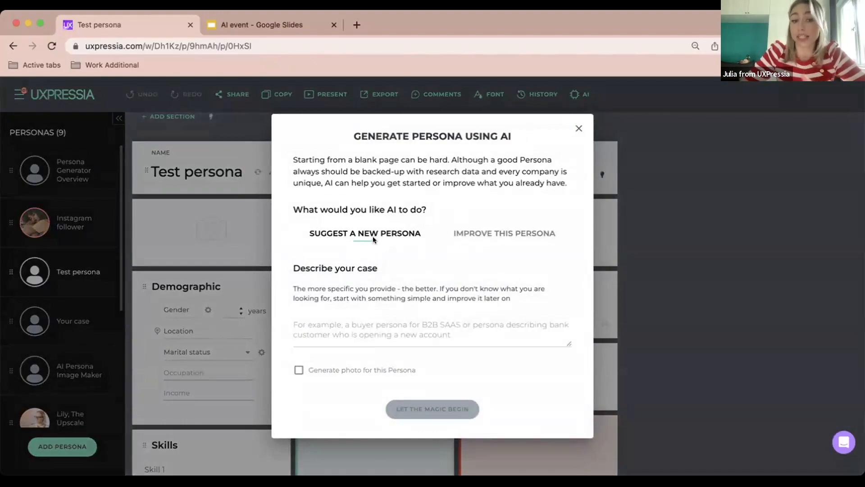
click(464, 234)
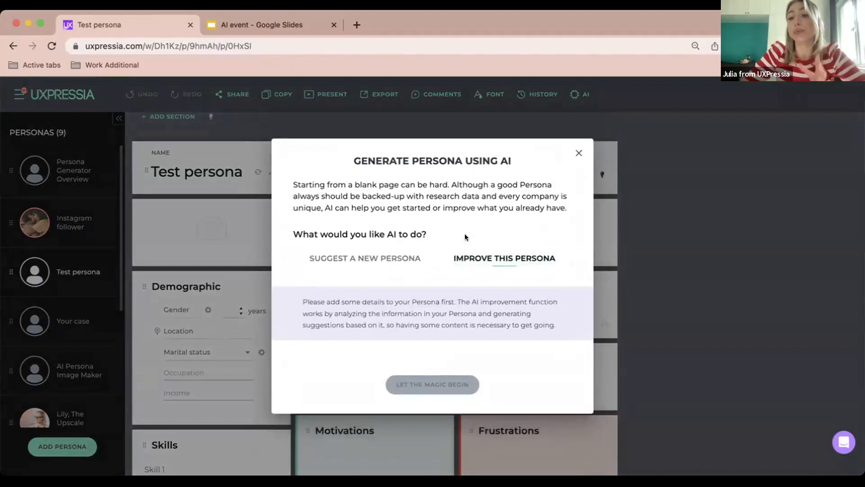
click(387, 258)
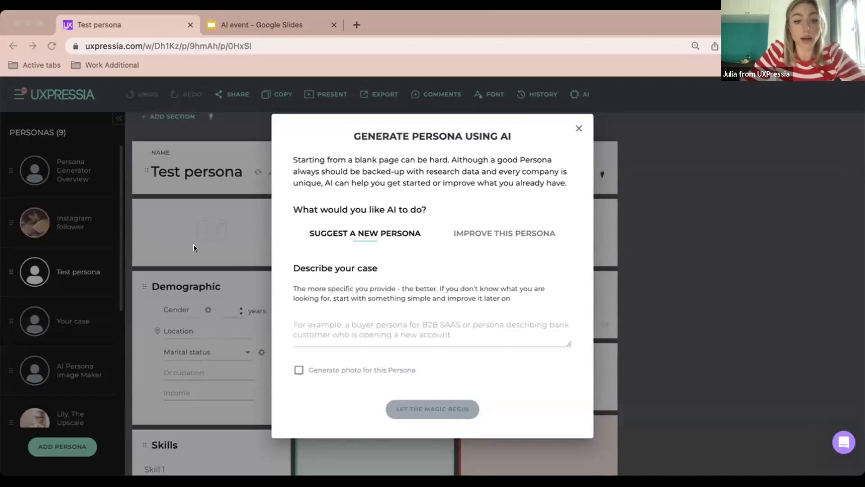
Step: Describe the case as a man, small business owner from Texas, US, opening a new business branch and seeking a recruitment agency to assist with hiring
click(304, 317)
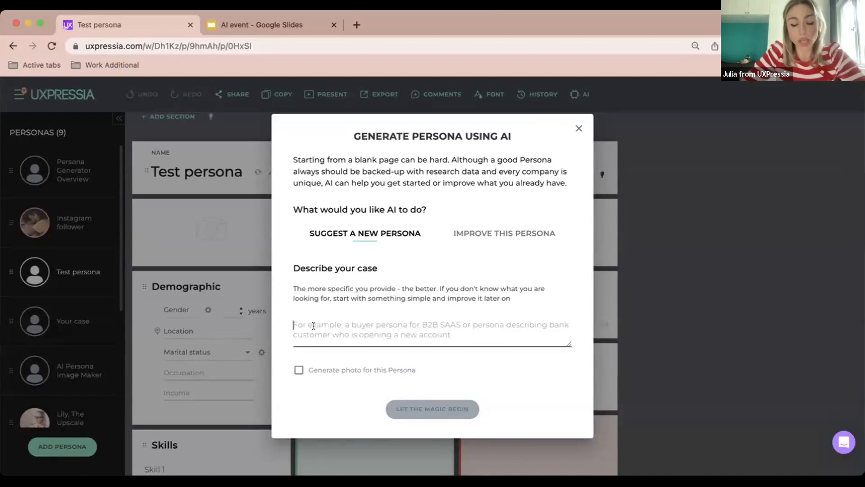
text(A man , small business owner from Texas, US who decided to open a new business branch and now is looking for a recruitment agency to assist with hiring people for the new branch.)
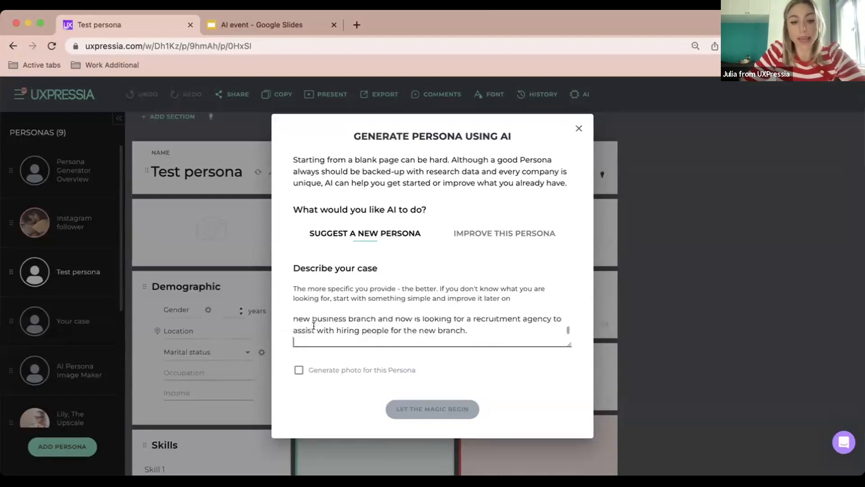
scroll(314, 325, up, 2)
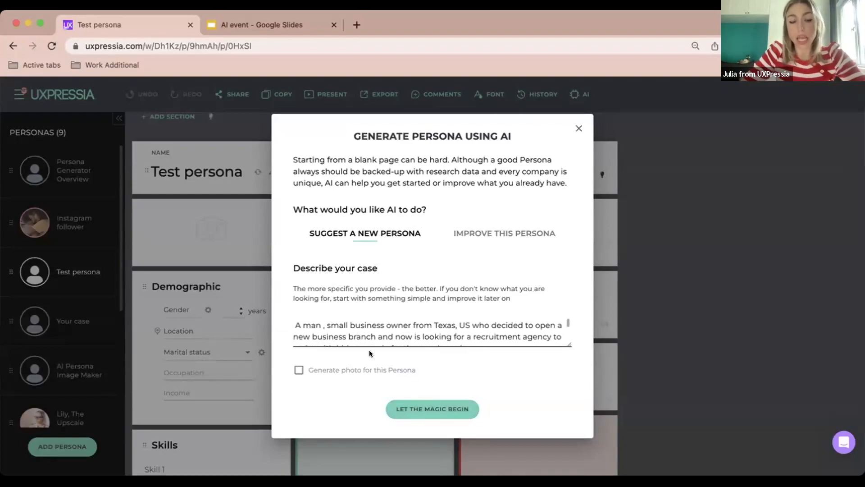
click(294, 328)
key(BackSpace)
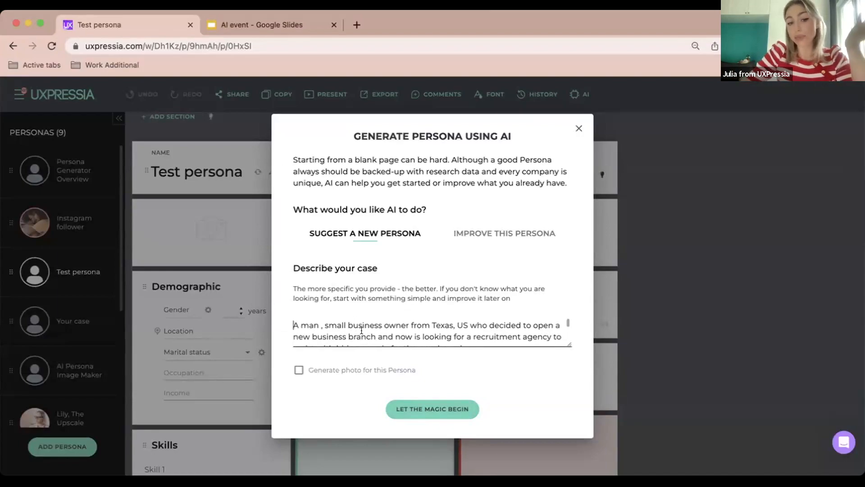
scroll(361, 330, down, 1)
scroll(362, 330, up, 1)
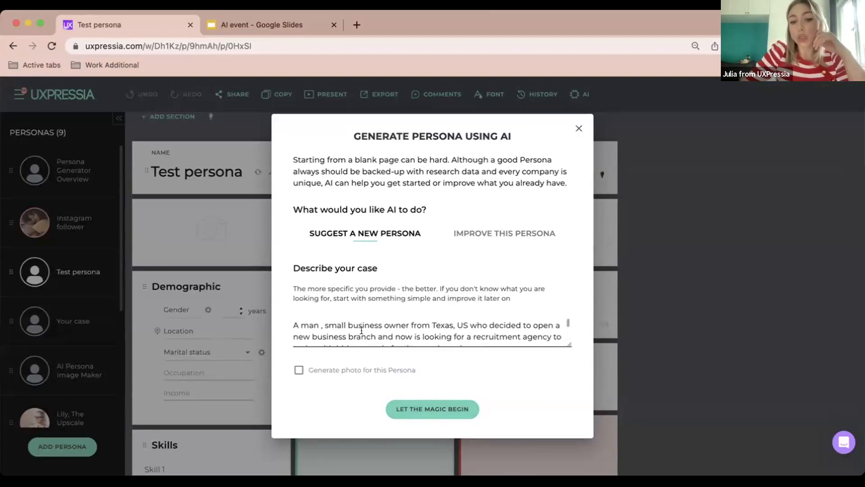
scroll(361, 331, down, 1)
scroll(361, 330, up, 1)
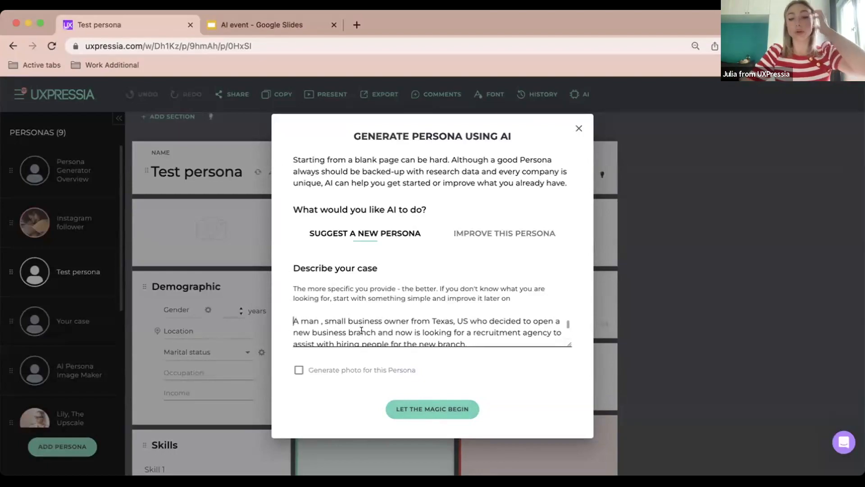
scroll(361, 330, down, 1)
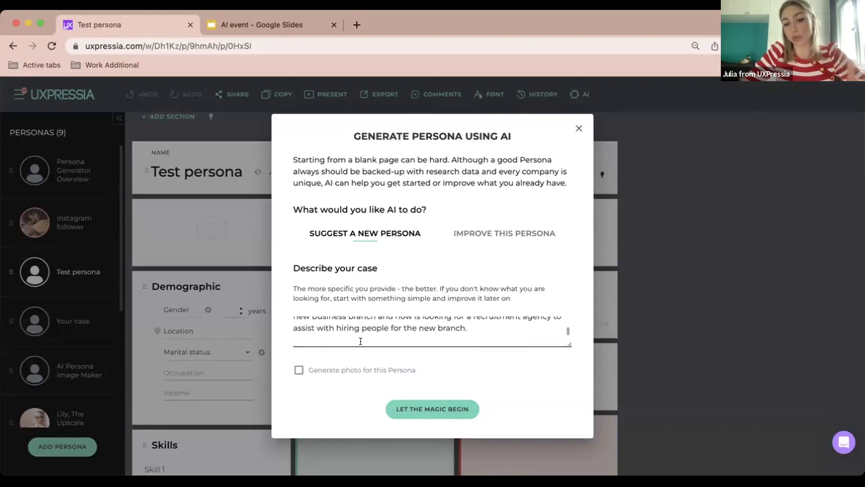
scroll(368, 342, up, 1)
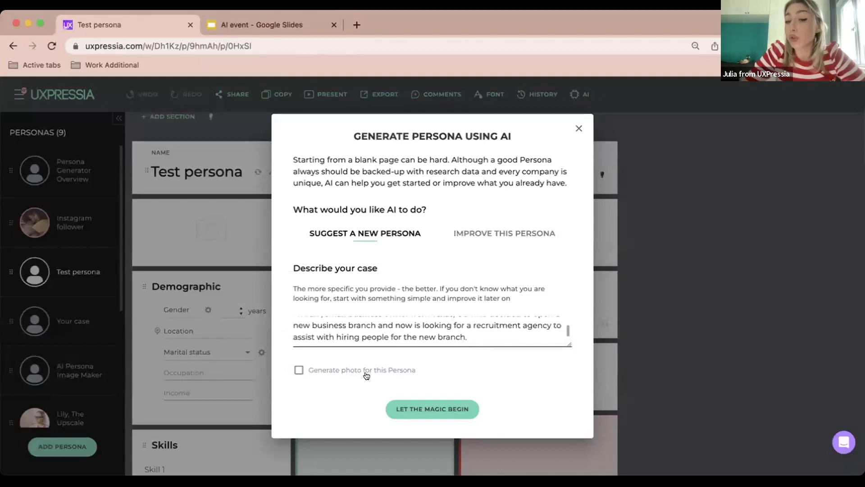
Step: Enable photo generation and describe a middle-aged man with black hair wearing a suit and sitting in his light and spacious office
click(316, 369)
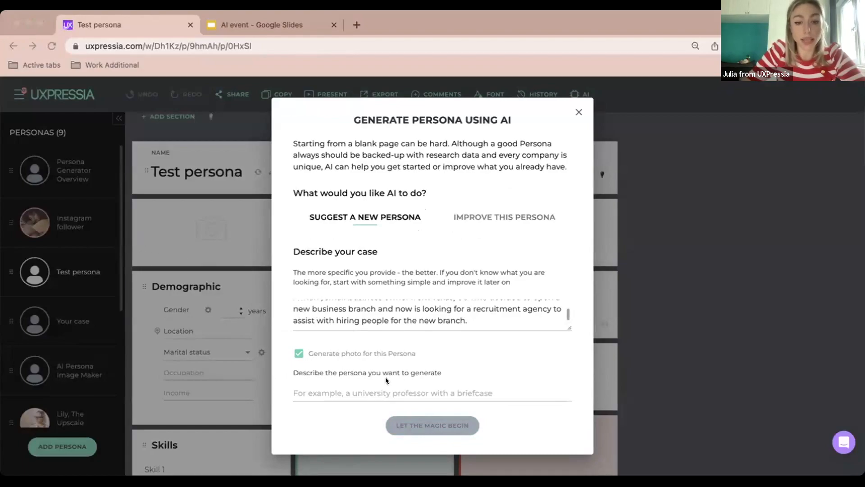
click(332, 384)
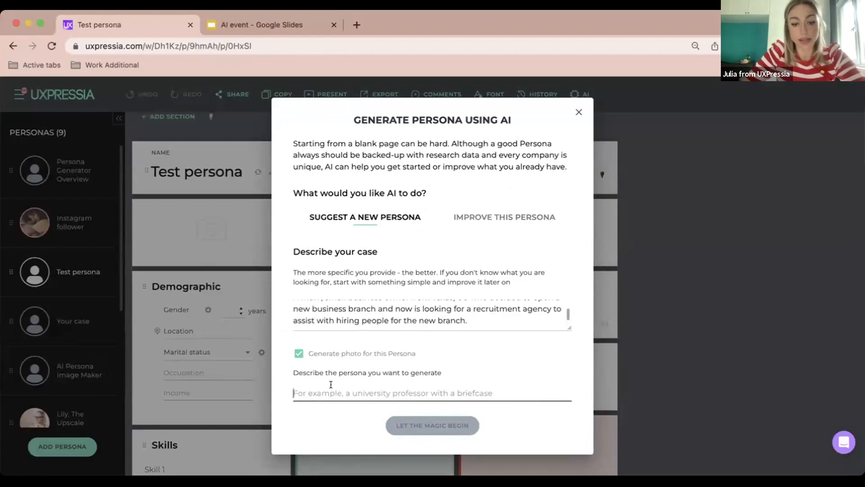
key(super+v)
Step: Read through the whole photo description, from its closing sentence back to the beginning and forward again
key(Left)
key(Left)
key(Left)
key(Left)
key(Left)
key(Left)
key(Left)
key(Left)
key(Left)
key(Left)
key(Left)
key(Left)
key(Left)
key(Left)
key(Left)
key(Left)
key(Left)
key(Left)
key(Left)
key(Left)
key(Left)
key(Left)
key(Left)
key(Left)
key(Left)
key(Left)
key(Left)
key(Left)
key(Left)
key(Left)
key(Left)
key(Left)
key(Left)
key(Left)
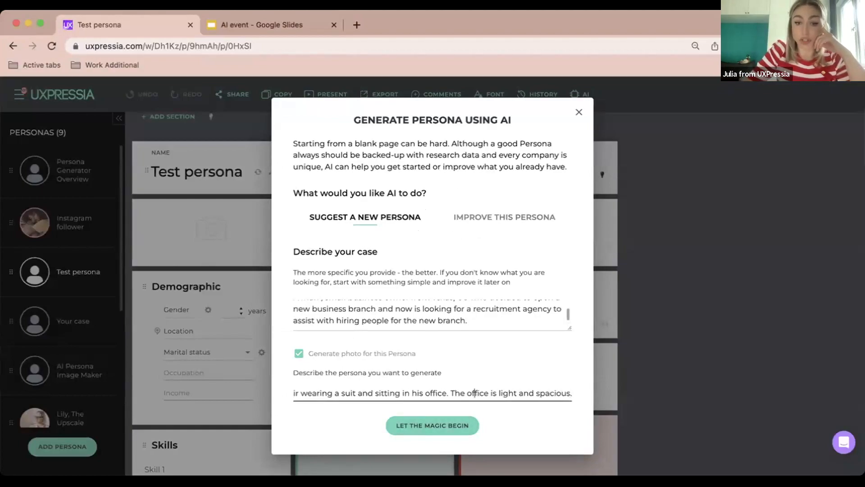
key(Left)
key(Left)
key(Left)
key(Left)
key(Left)
key(Left)
key(Left)
key(Left)
key(Left)
key(Left)
key(Left)
key(Left)
key(Left)
key(Left)
key(Left)
key(Left)
key(Left)
key(Left)
key(Left)
key(Left)
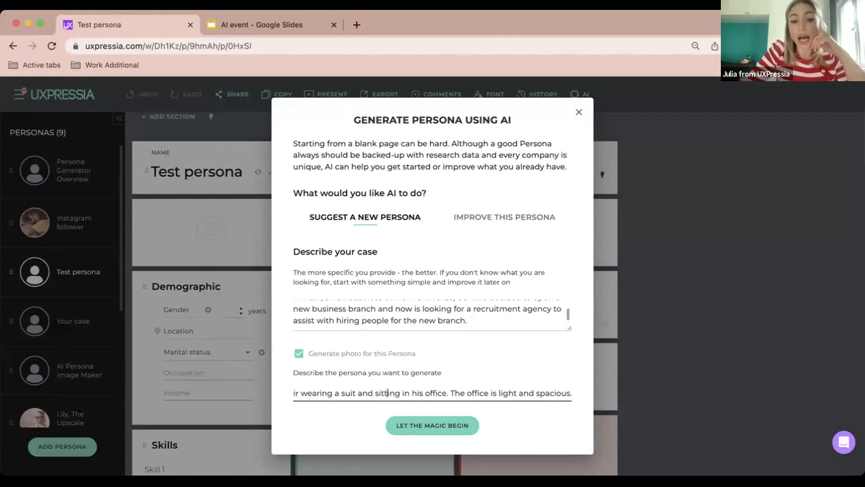
key(Left)
key(Left)
key(Left)
key(Left)
key(Left)
key(Left)
key(Left)
key(Left)
key(Left)
key(Left)
key(Left)
key(Left)
key(Left)
key(Left)
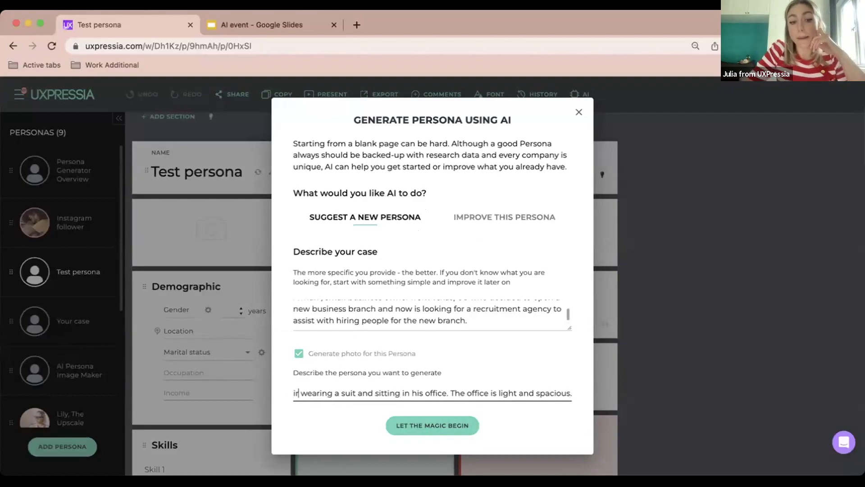
key(Right)
key(Right)
key(Right)
key(Right)
key(Right)
key(Right)
key(Right)
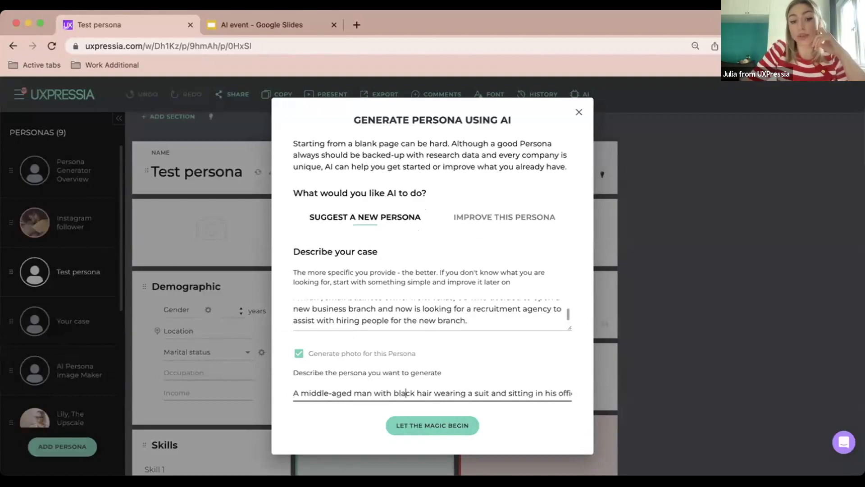
key(Right)
key(Right)
key(Right)
key(Right)
key(Right)
key(Right)
key(Right)
key(Right)
key(Right)
key(Right)
key(Right)
key(Right)
key(Right)
key(Right)
key(Right)
key(Right)
key(Right)
key(Right)
key(Right)
key(Right)
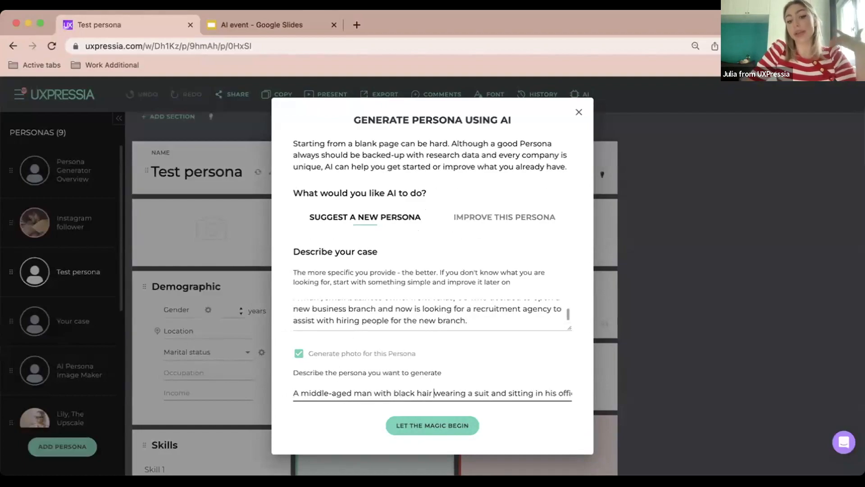
key(Right)
key(Right)
key(Right)
key(Right)
key(Right)
key(Right)
key(Right)
key(Right)
key(Right)
key(Right)
key(Right)
key(Right)
key(Right)
key(Right)
key(Right)
key(Right)
key(Right)
key(Right)
key(Right)
key(Right)
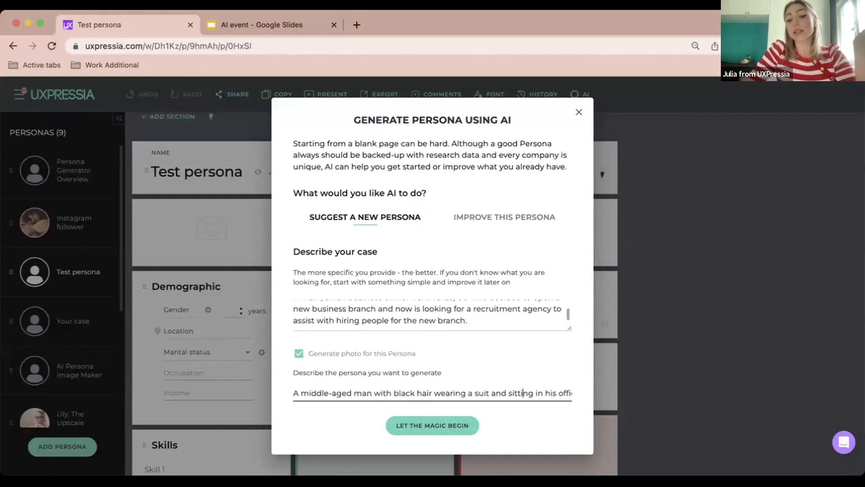
key(Right)
key(Right)
key(Right)
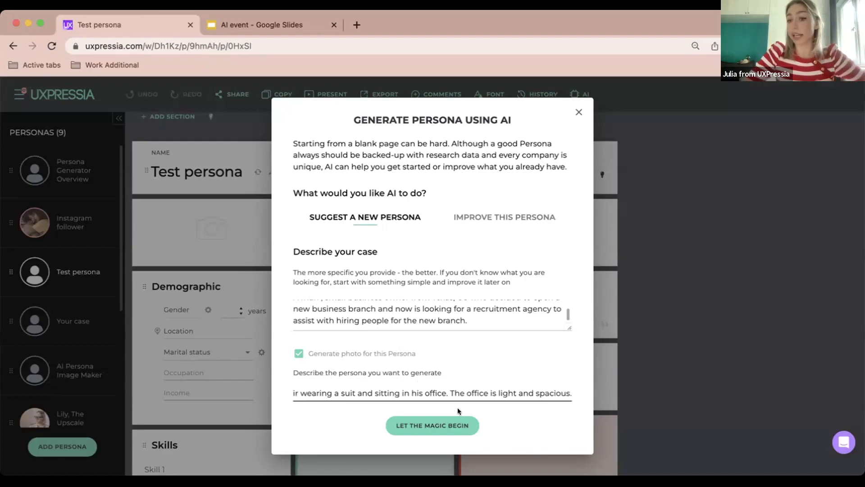
Step: Generate the new persona with its photo and browse the AI tips while it is being processed
click(446, 425)
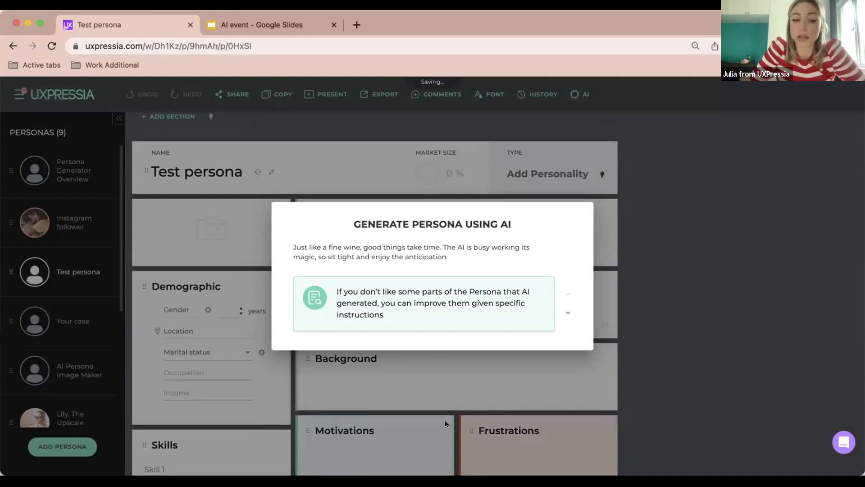
click(568, 313)
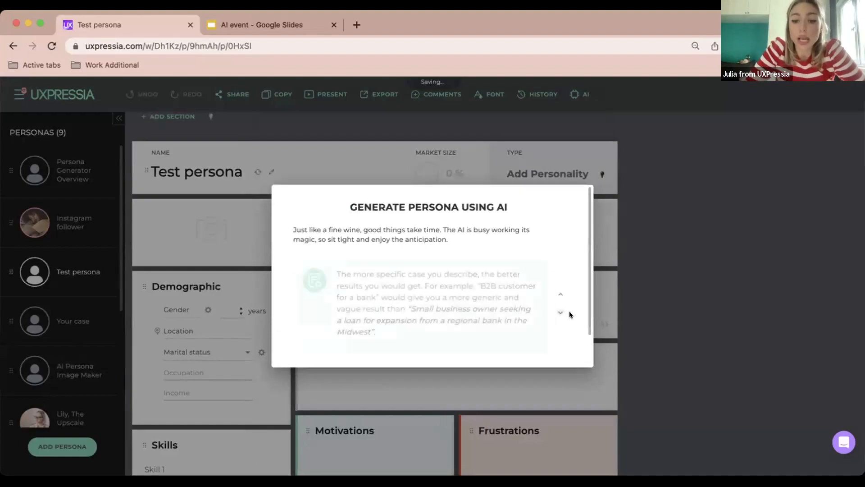
click(560, 312)
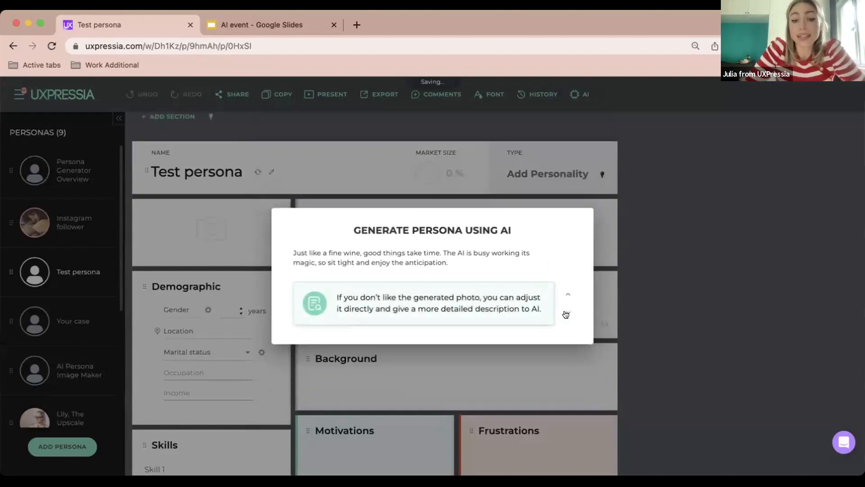
click(566, 313)
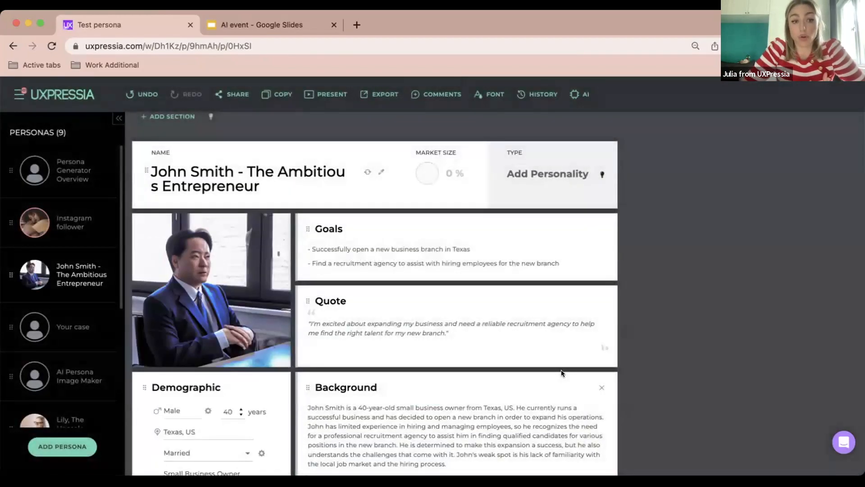
Step: Examine the generated persona's photo, Goals, Quote, Demographic, Background, Motivations and Frustrations sections
scroll(562, 373, down, 1)
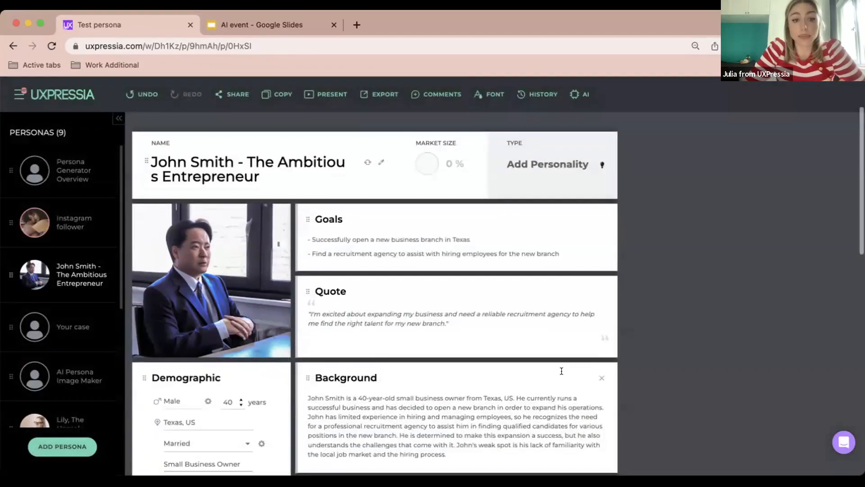
scroll(397, 337, down, 5)
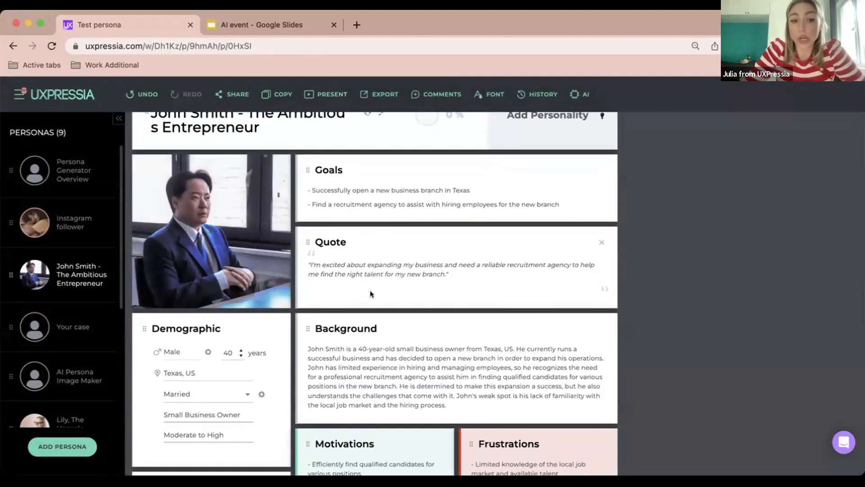
scroll(370, 294, down, 5)
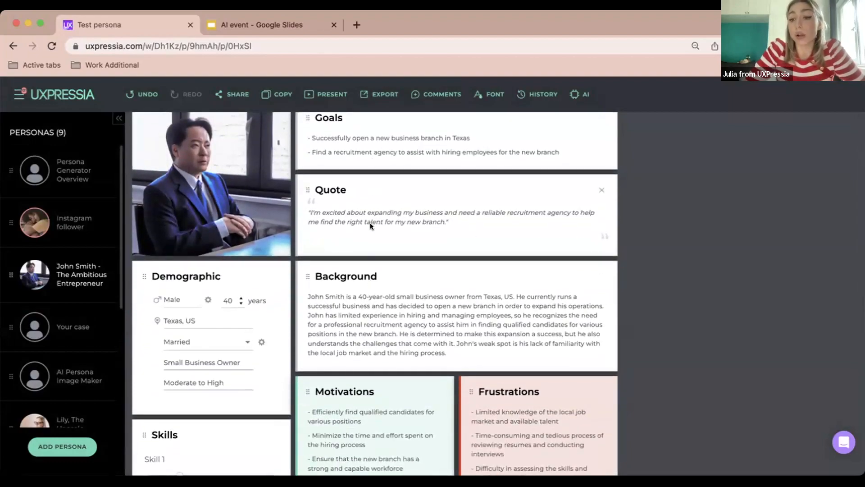
scroll(371, 302, down, 8)
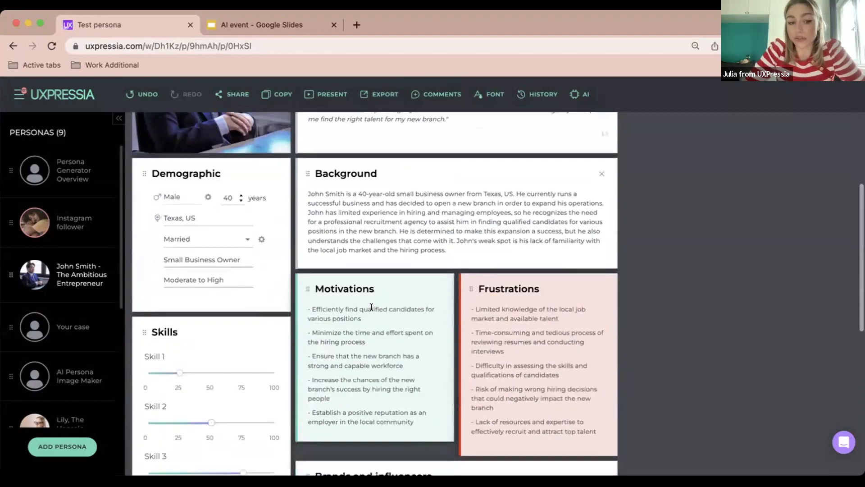
scroll(371, 307, up, 4)
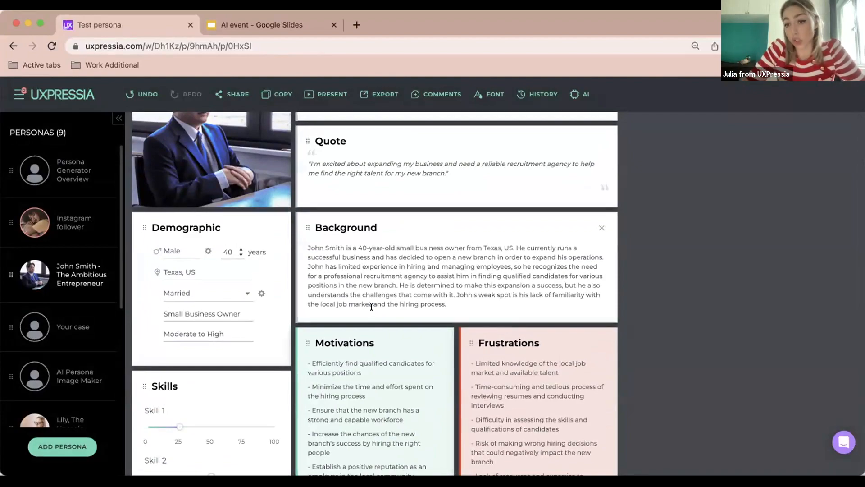
scroll(372, 307, up, 3)
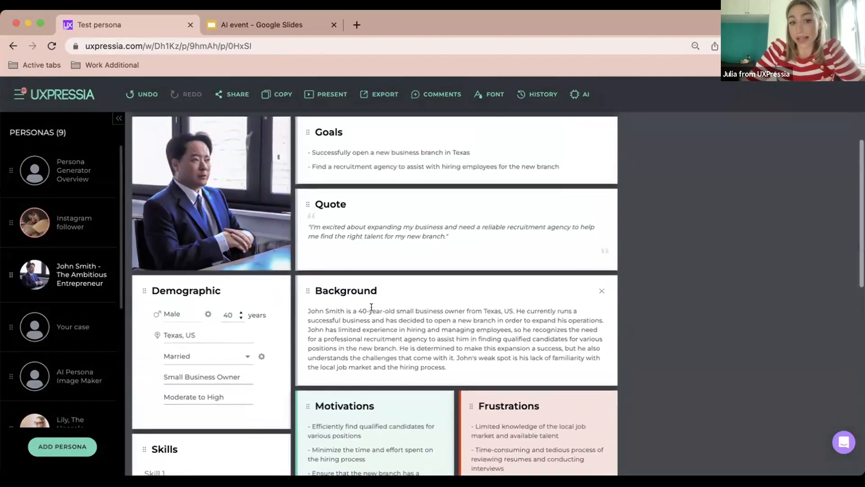
scroll(371, 307, up, 3)
scroll(372, 308, down, 5)
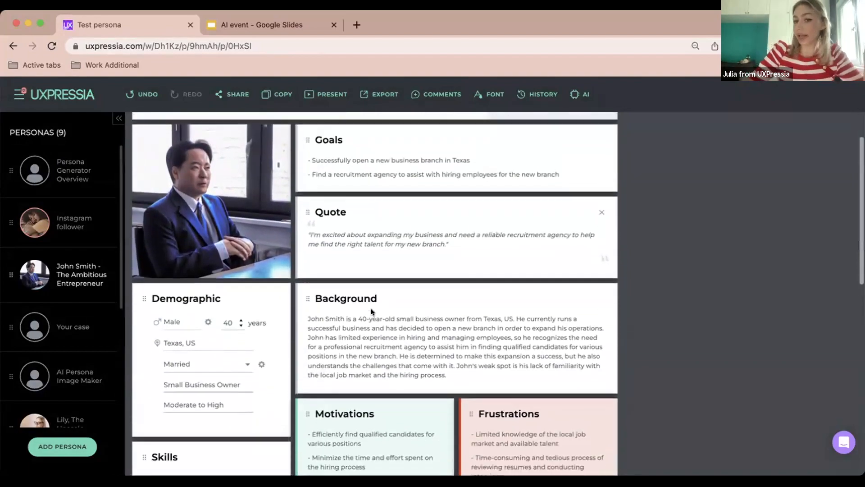
scroll(371, 308, down, 4)
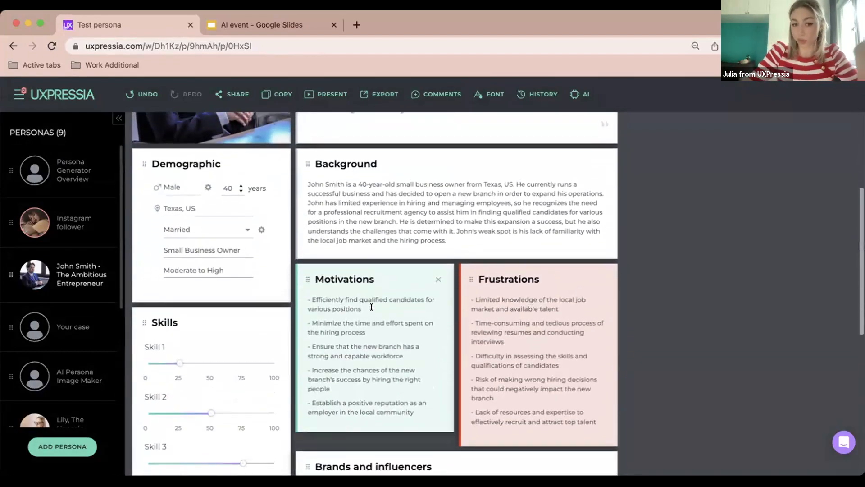
scroll(371, 307, up, 7)
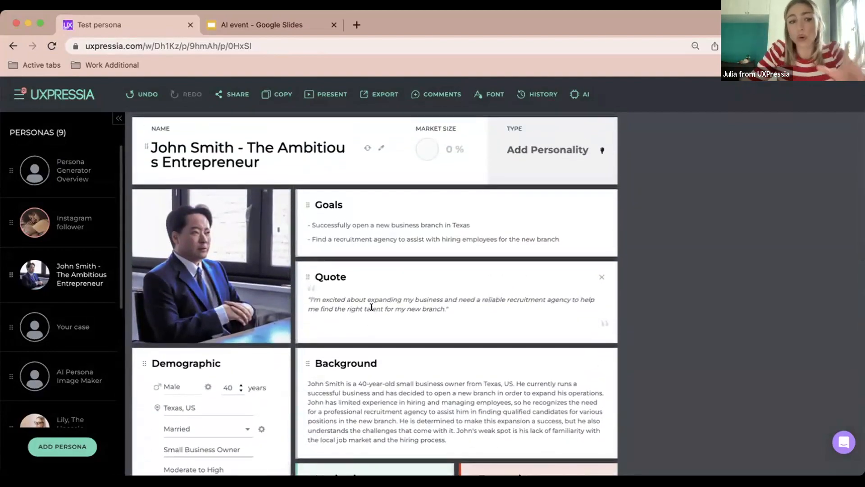
mouse_move(191, 292)
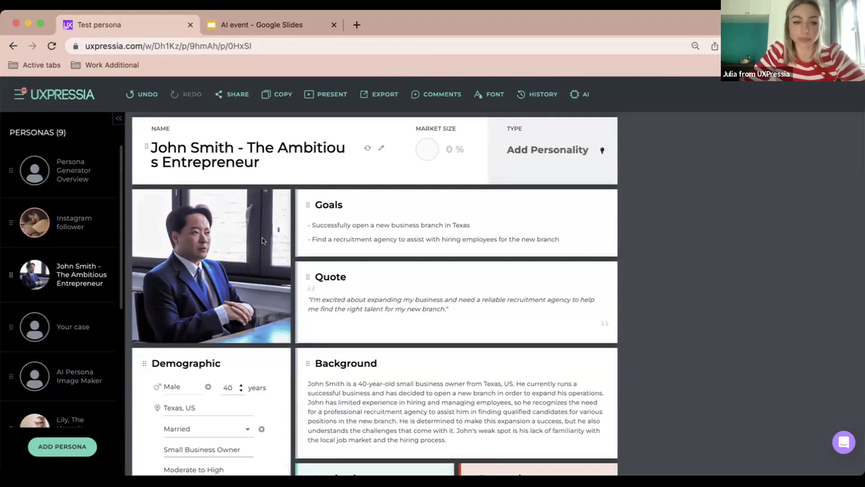
scroll(68, 374, down, 1)
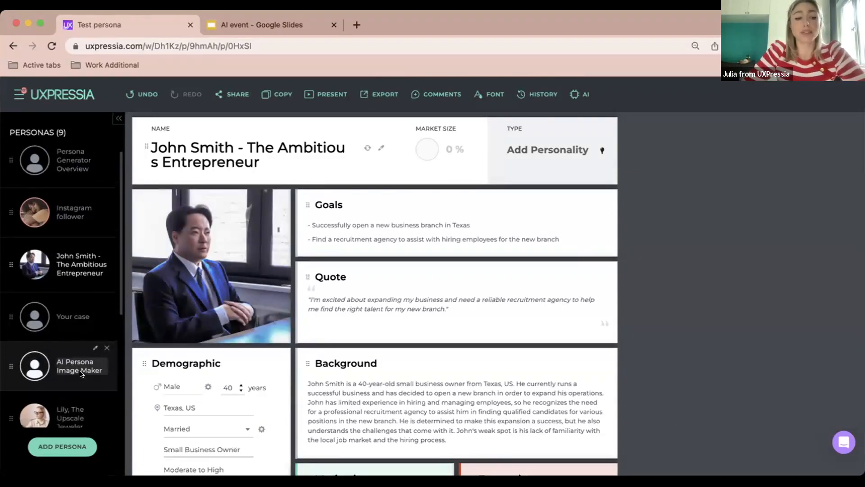
Step: Open the "Your case" persona and look through its blank template sections
mouse_move(264, 222)
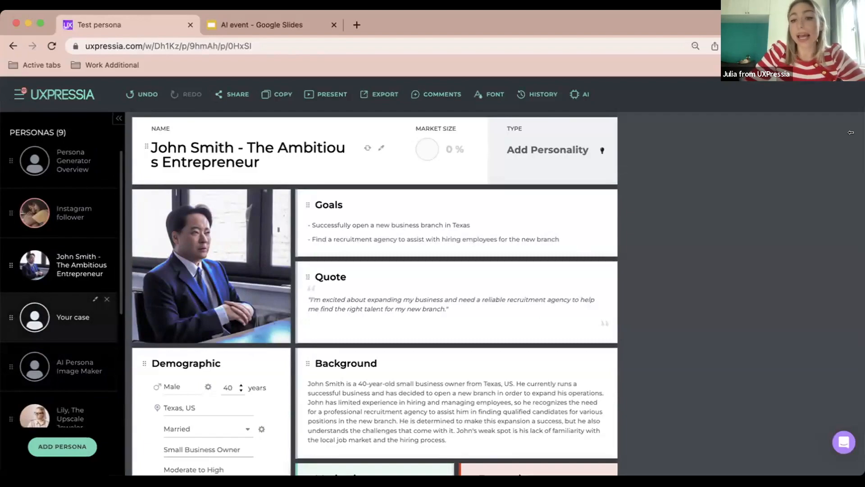
click(41, 317)
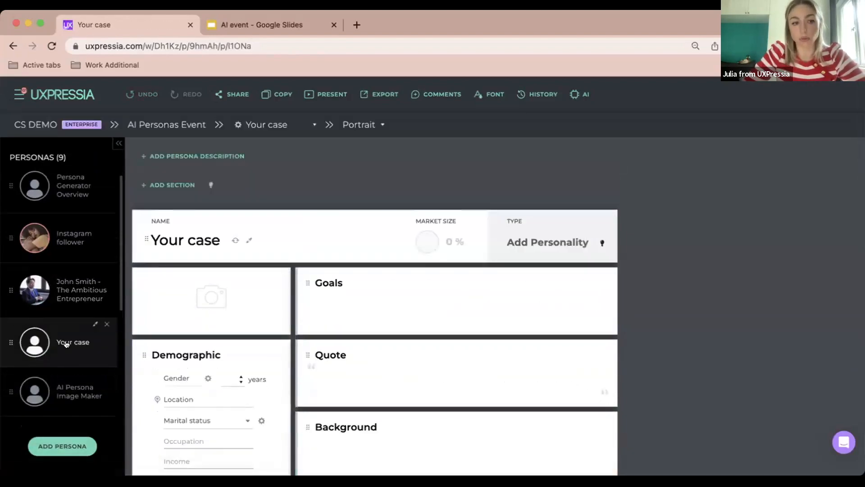
click(340, 293)
scroll(340, 308, down, 4)
scroll(340, 327, down, 2)
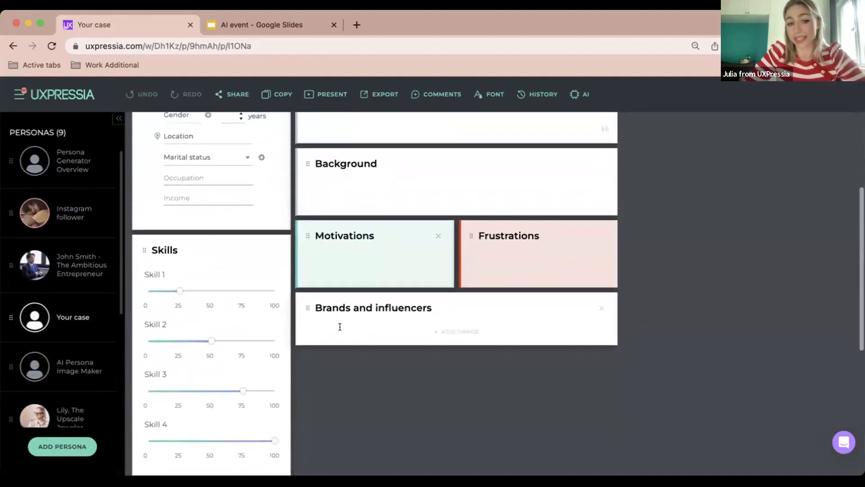
scroll(339, 328, up, 5)
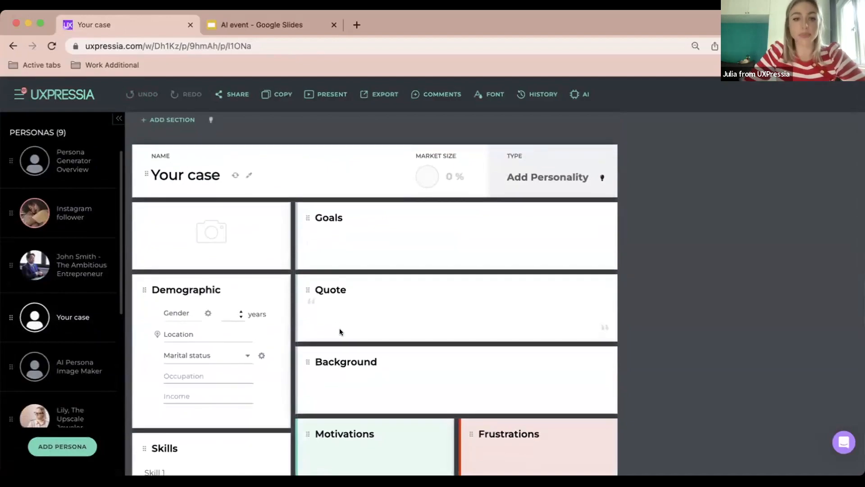
scroll(340, 332, up, 1)
scroll(339, 328, up, 1)
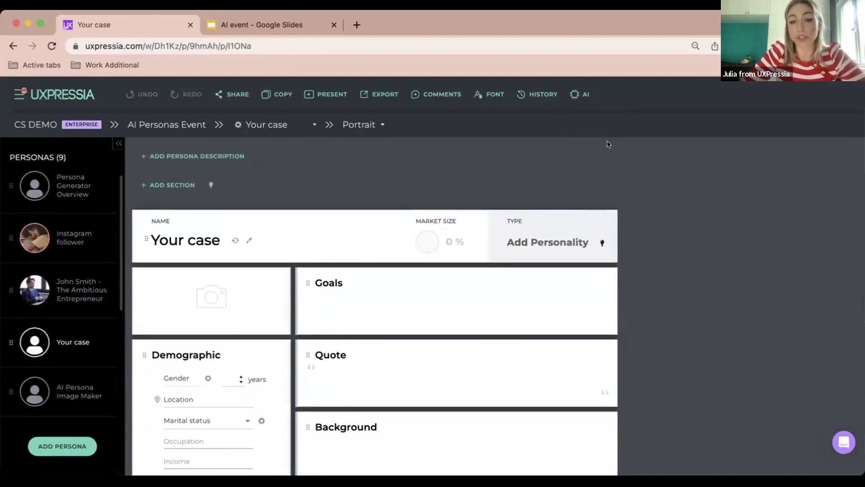
Step: Generate a new AI persona described as "An intellectual property attorney who wants to search for patents more easily", without a photo
click(579, 94)
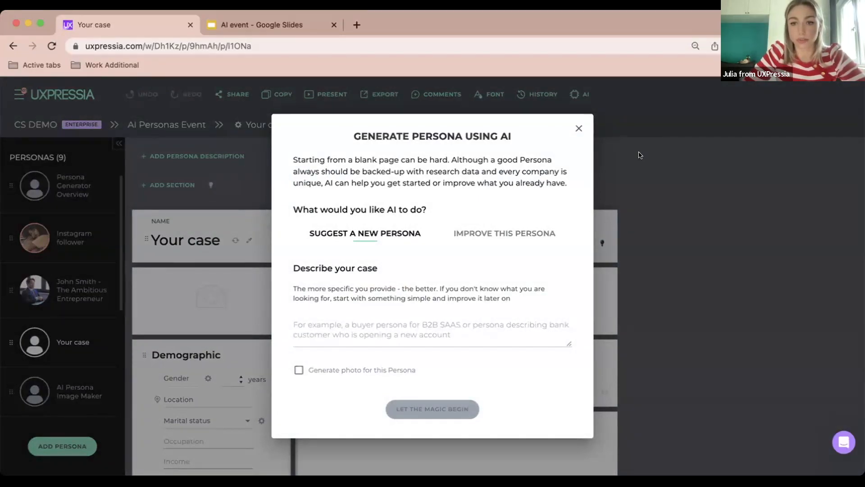
click(397, 325)
text(An intellectual property attorney who wants to search for patens more easily)
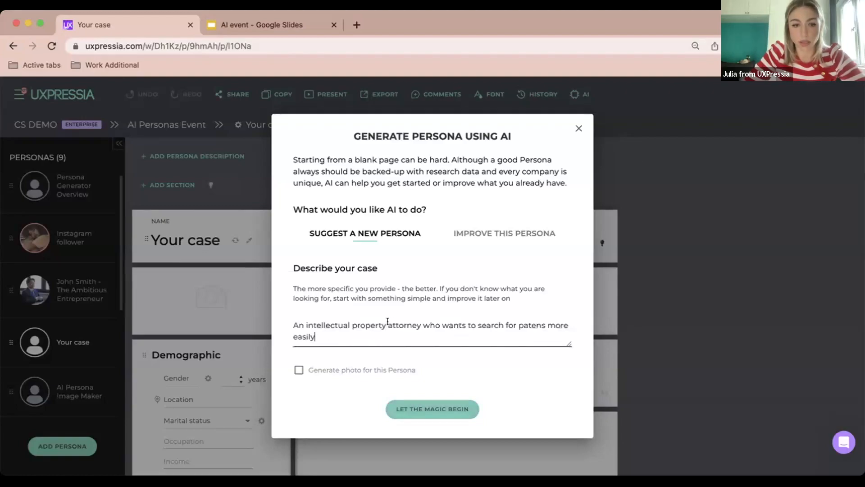
click(535, 325)
text(t)
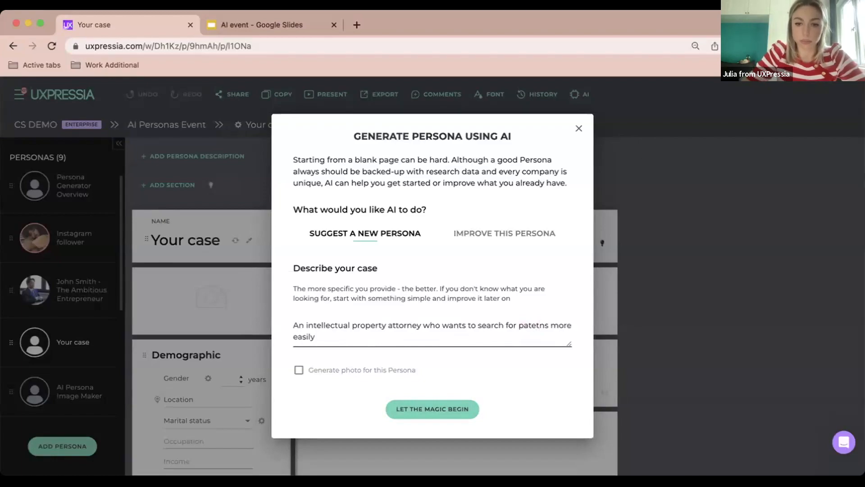
key(BackSpace)
text(t)
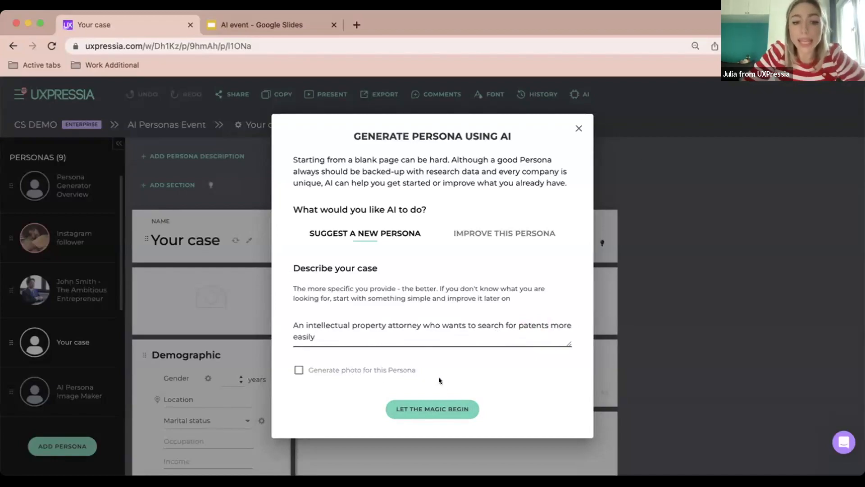
click(430, 408)
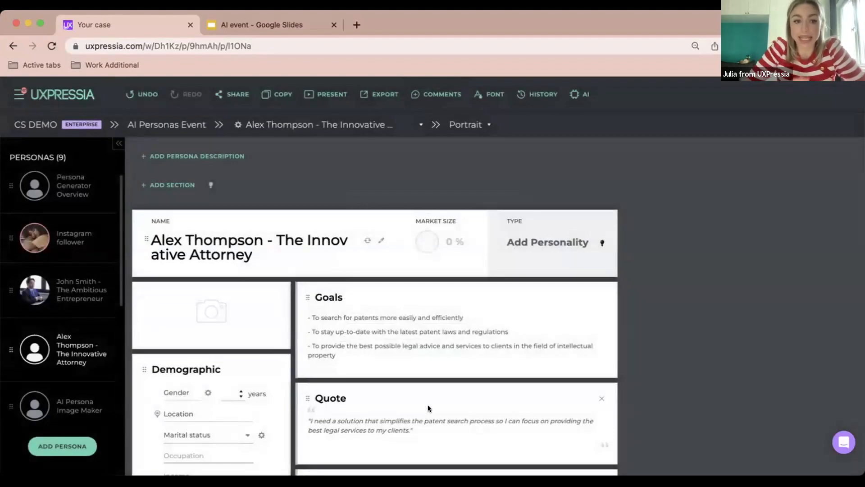
Step: Review the generated attorney persona's name, Goals, Quote, Demographic and Background sections
scroll(427, 407, down, 2)
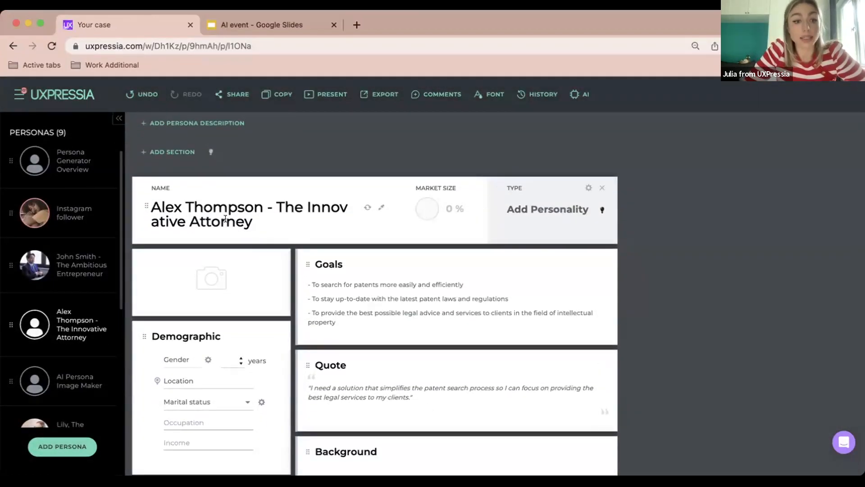
scroll(285, 259, down, 4)
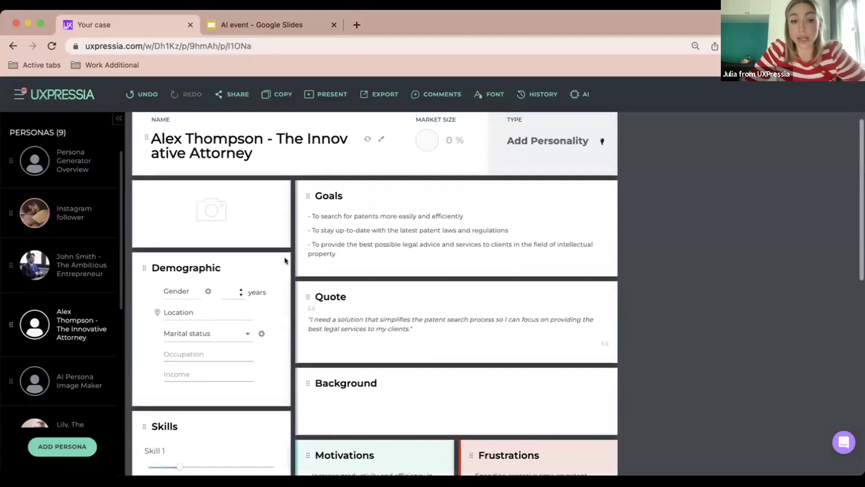
scroll(351, 274, down, 1)
scroll(351, 273, down, 1)
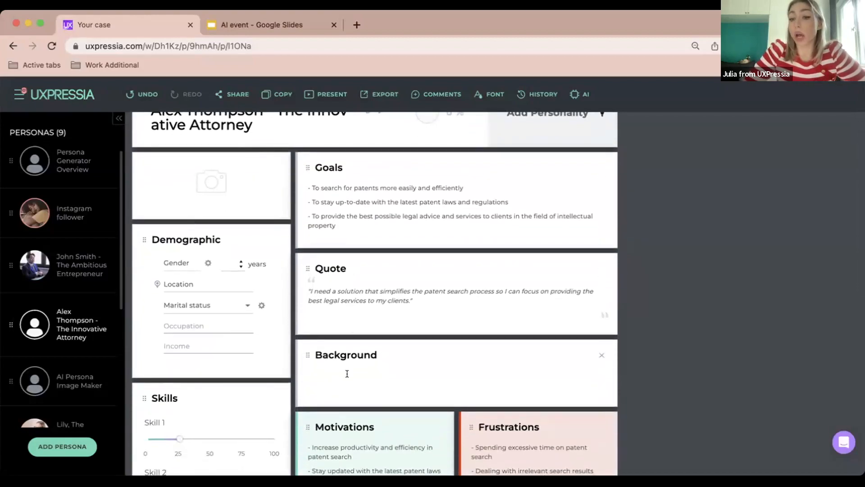
scroll(347, 374, up, 2)
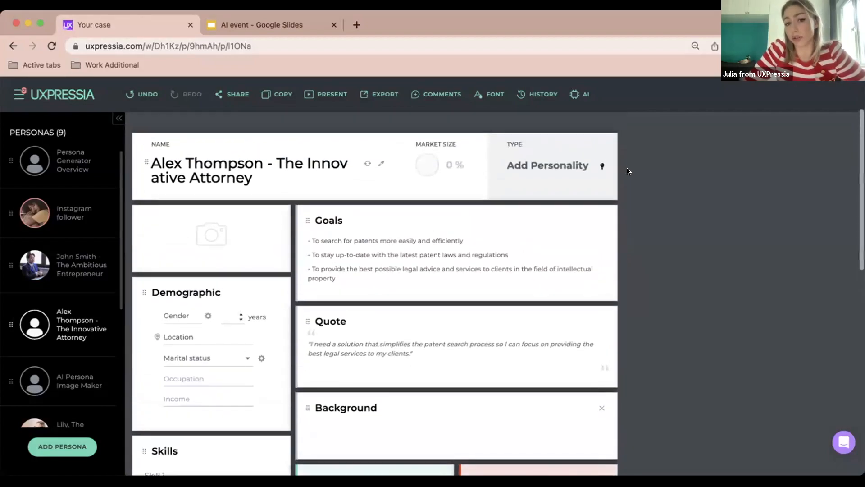
Step: Check the AI improvement options offered for the attorney persona without applying any
click(581, 94)
click(502, 232)
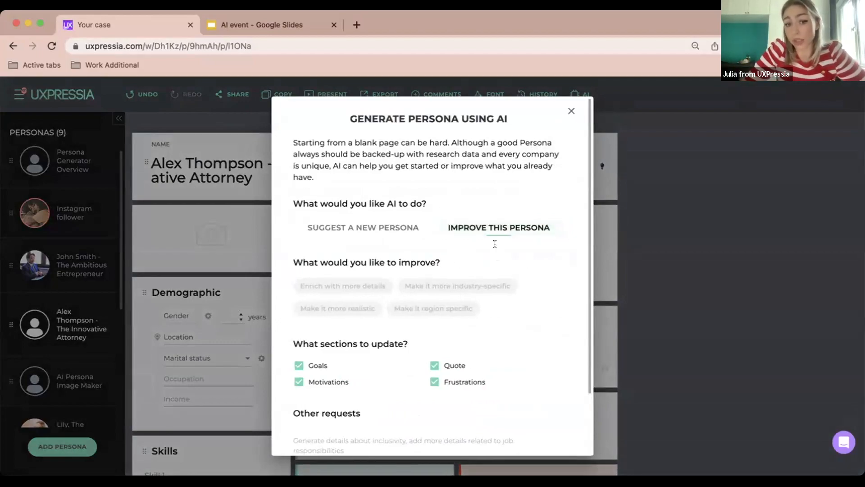
click(572, 110)
Step: Examine the attorney persona's Motivations, Frustrations and remaining lower sections, and return to its Goals and Quote
scroll(391, 324, down, 2)
scroll(392, 324, down, 3)
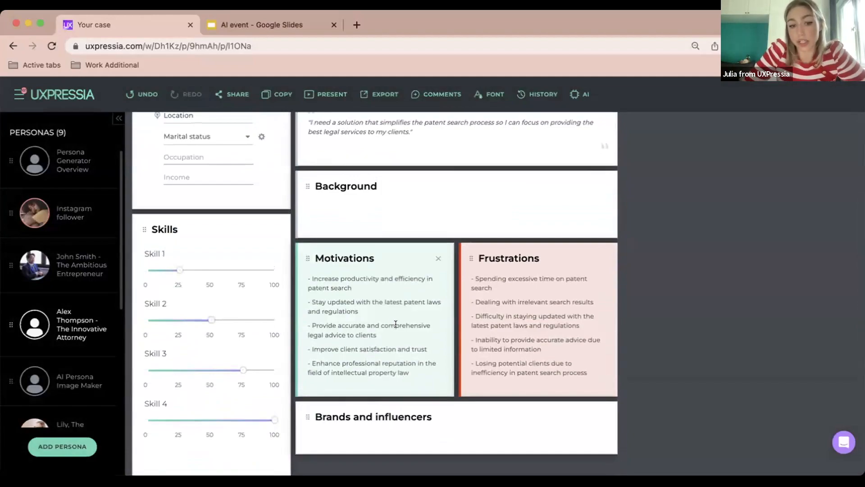
scroll(393, 327, down, 5)
scroll(396, 335, up, 10)
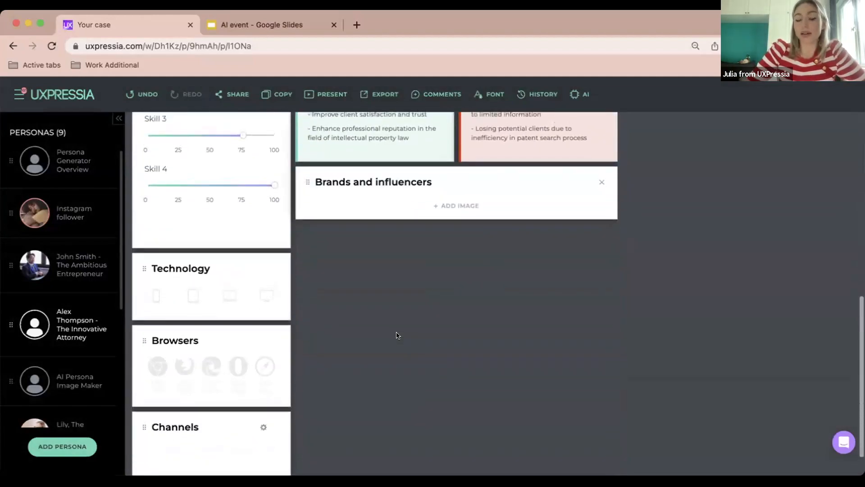
scroll(396, 332, up, 2)
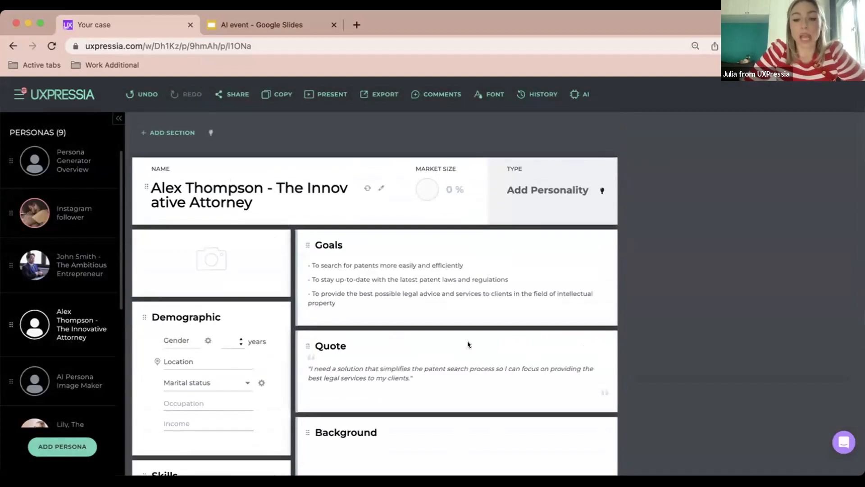
scroll(401, 448, down, 2)
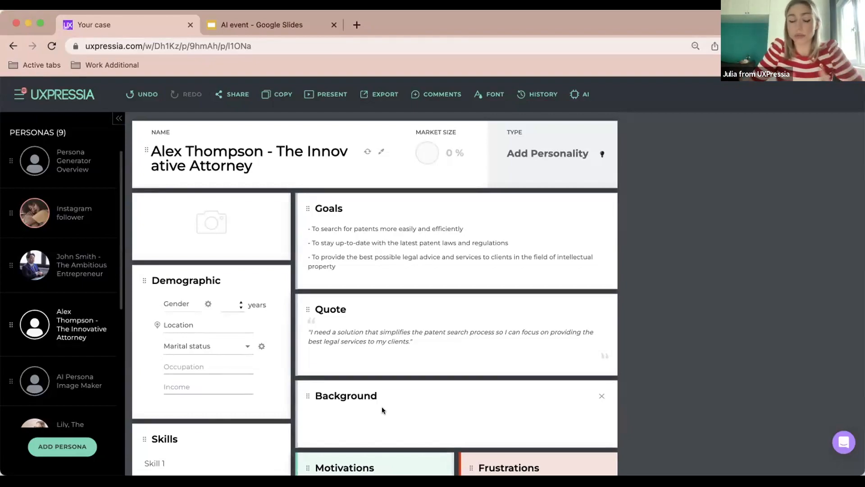
Step: Open the Ambitious Entrepreneur persona and bring up the AI options for improving it
click(46, 269)
scroll(311, 352, down, 2)
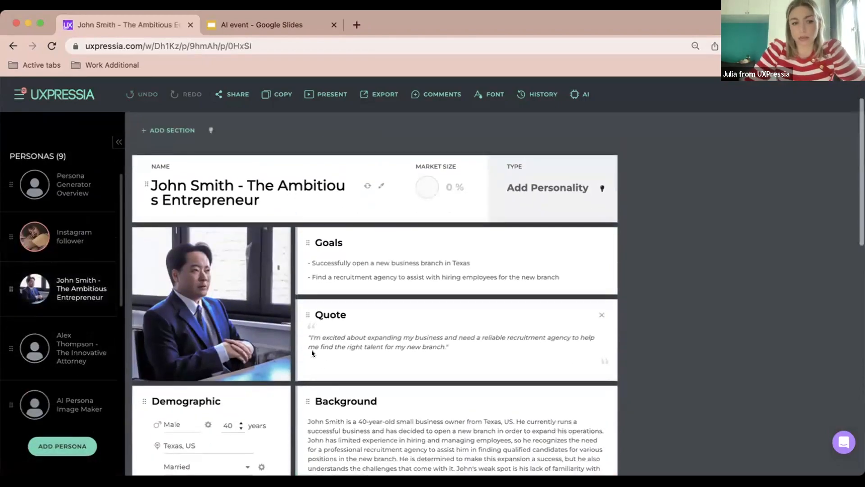
scroll(388, 248, down, 2)
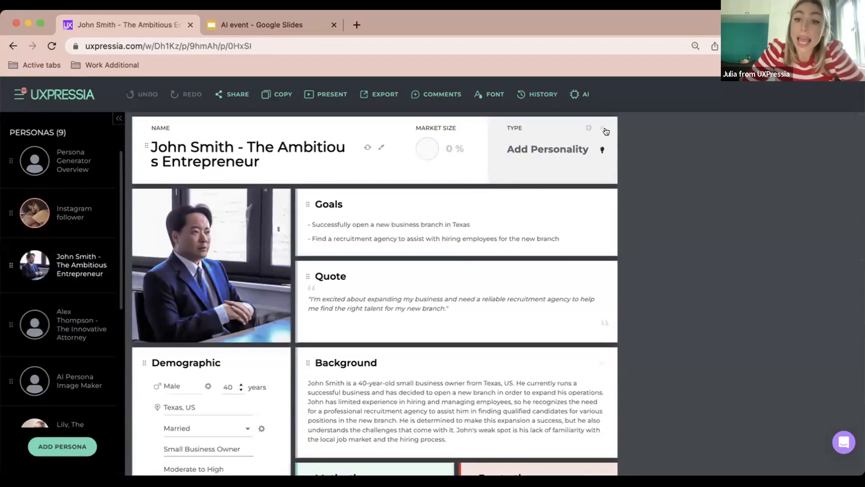
click(582, 96)
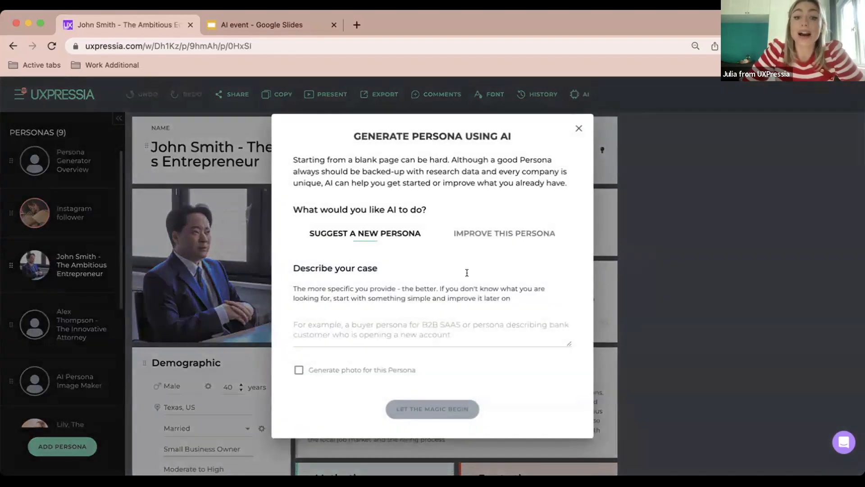
click(483, 233)
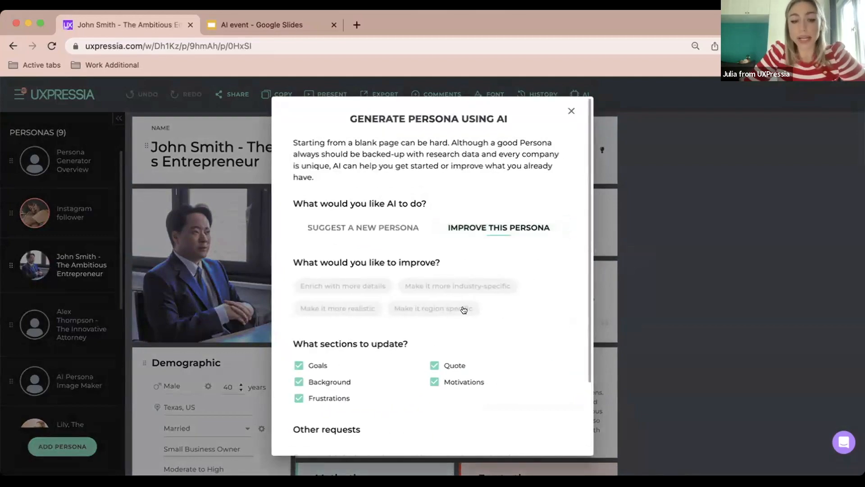
scroll(478, 375, down, 1)
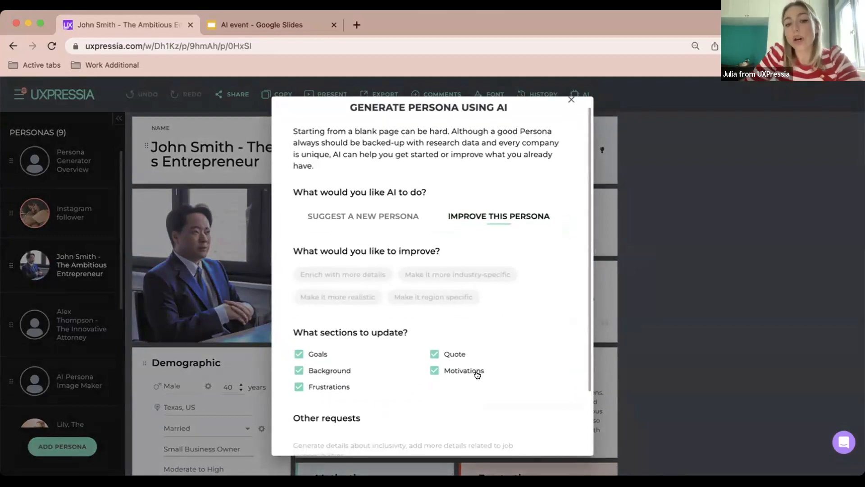
scroll(480, 367, up, 1)
scroll(482, 362, down, 2)
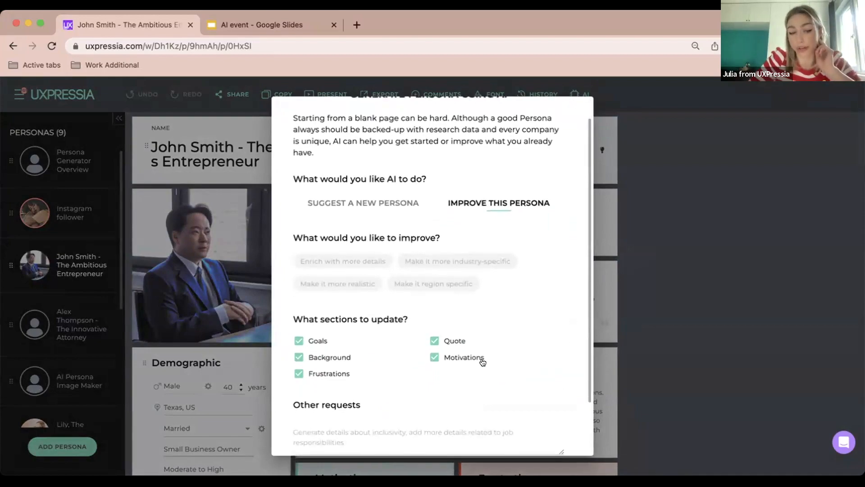
Step: Choose to enrich the persona with more details and make it region specific to the United States of America
click(326, 267)
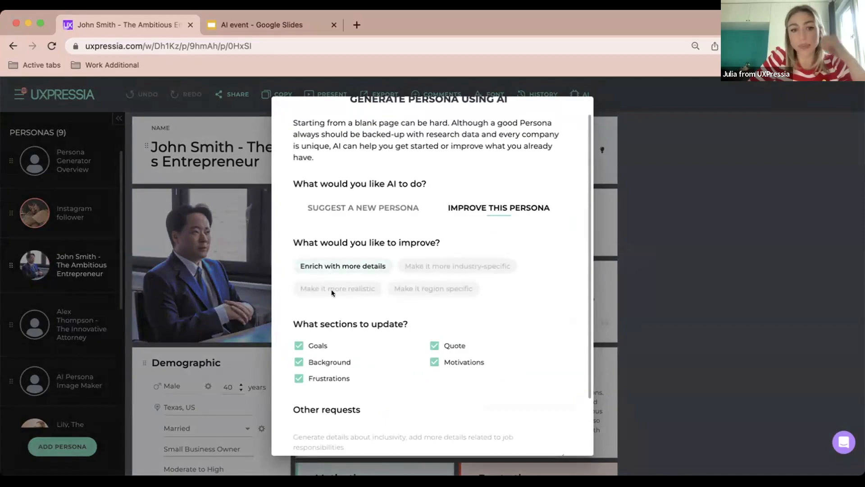
click(431, 289)
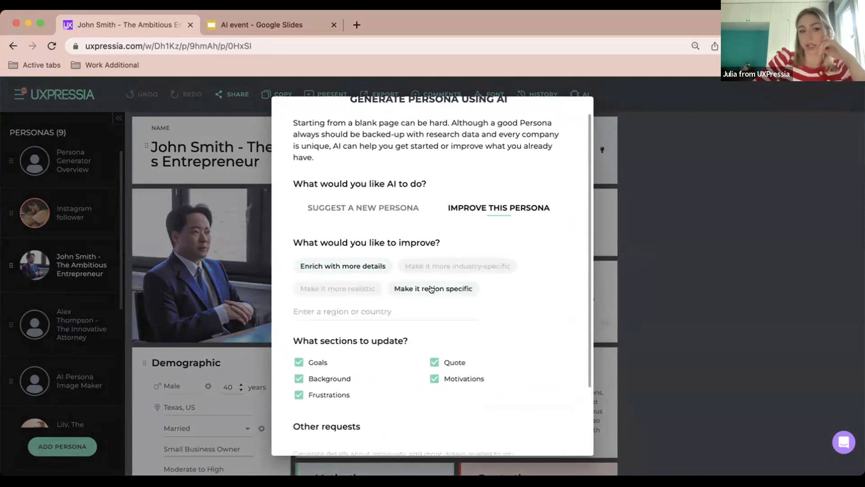
click(379, 309)
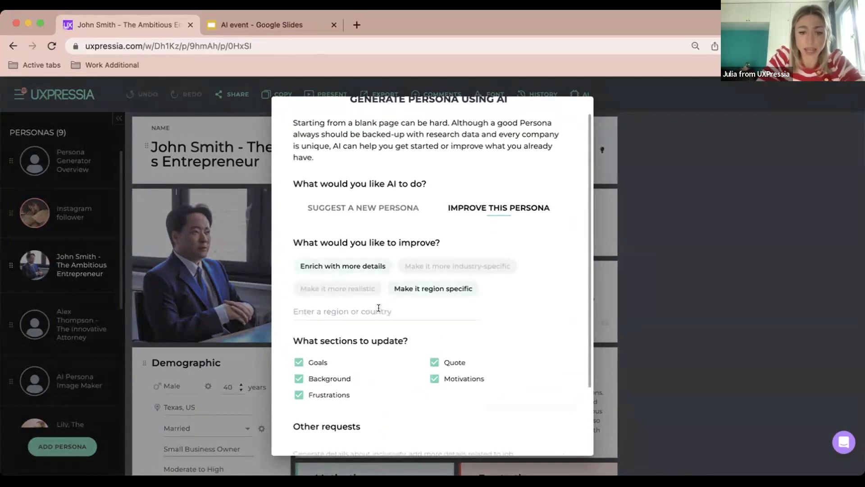
text(Uni)
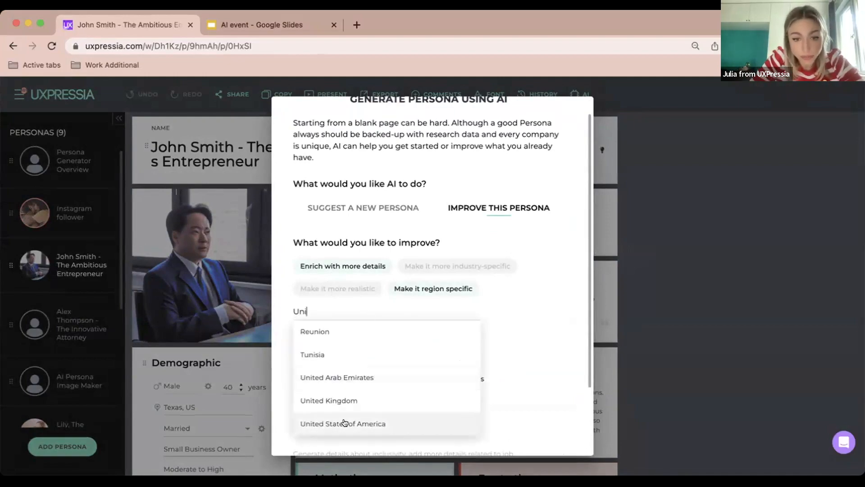
click(343, 423)
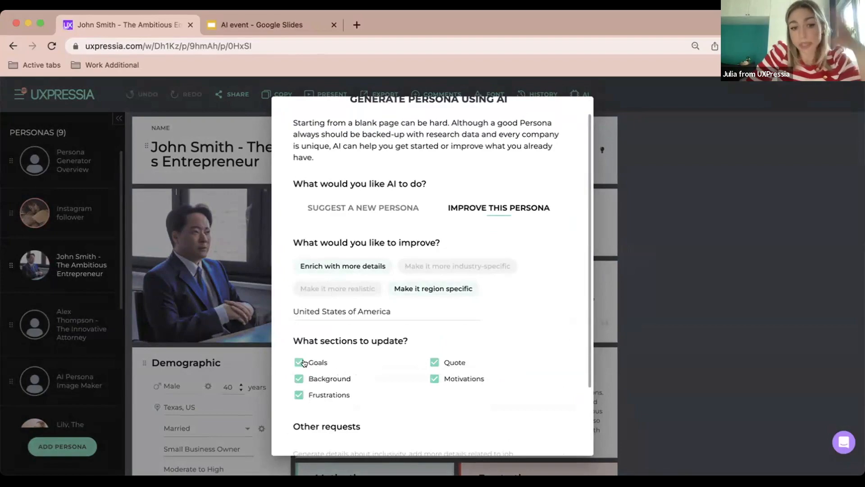
Step: Exclude Background, Frustrations and Motivations from the sections to update, keeping only Goals and Quote
click(299, 378)
click(299, 394)
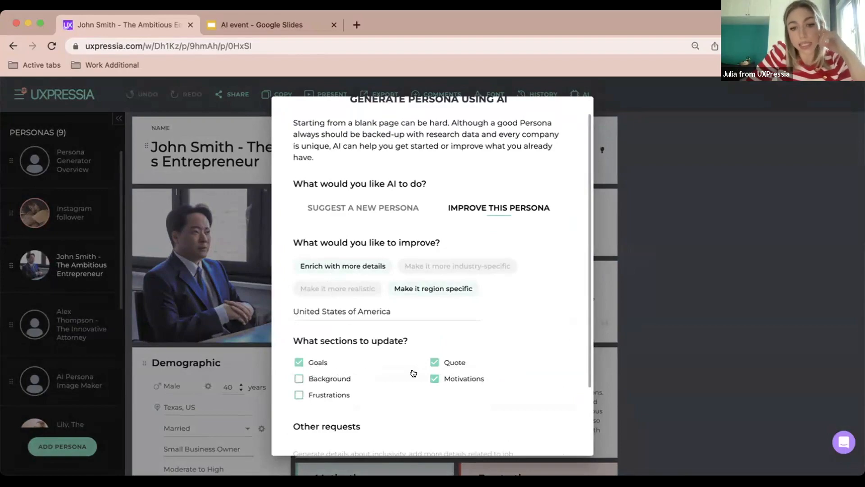
click(434, 378)
Step: Add "make it more inclusive" as another request for the persona improvement
scroll(433, 375, down, 2)
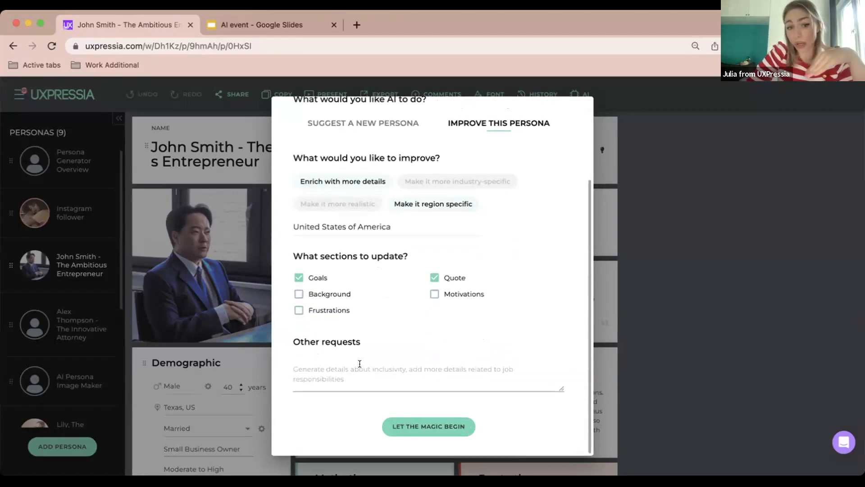
click(345, 373)
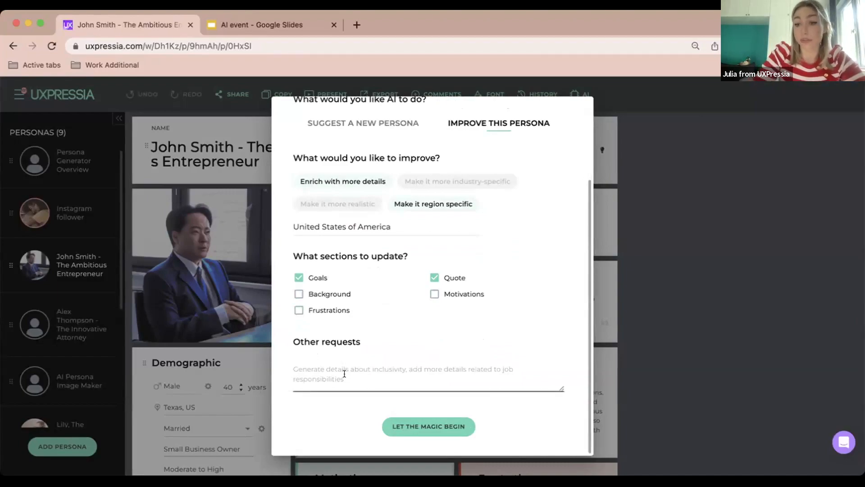
text(make i)
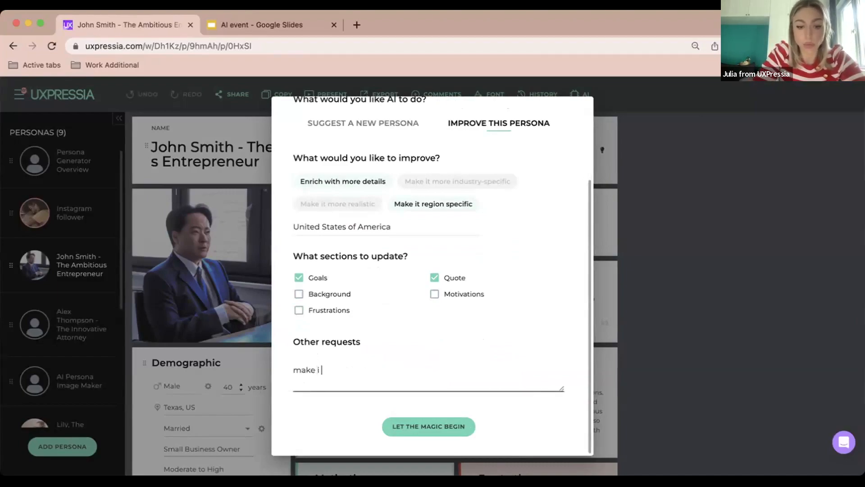
text(t more inclusive)
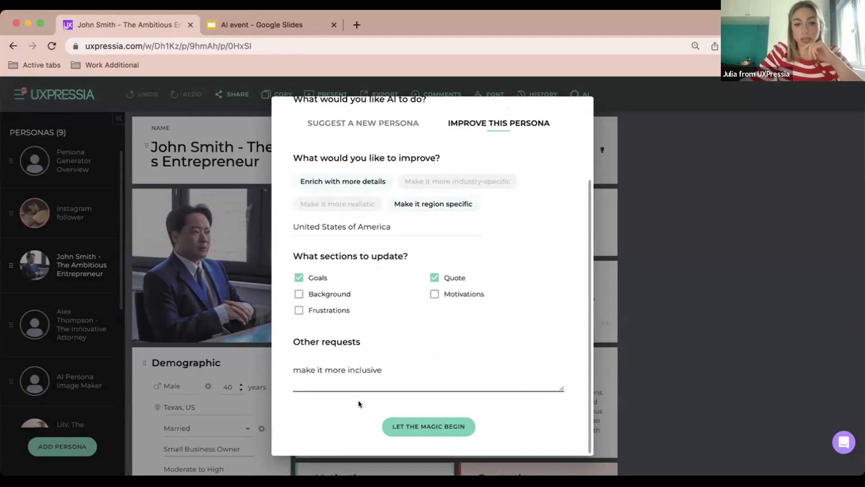
Step: Run the AI improvement on the entrepreneur persona and review the rewritten Goals and Quote sections
click(439, 423)
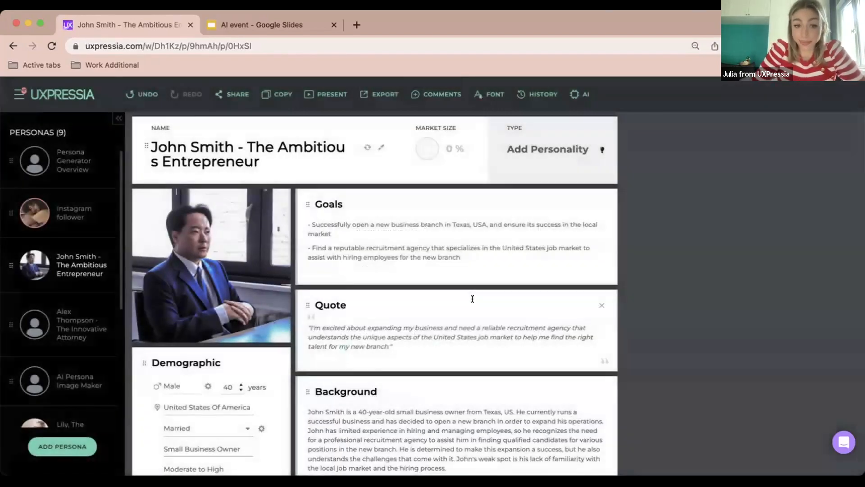
scroll(448, 363, down, 2)
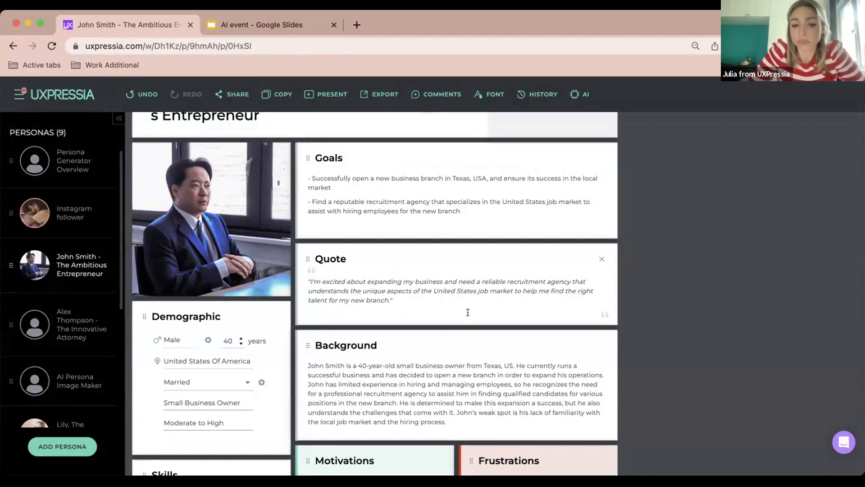
scroll(409, 343, down, 3)
scroll(406, 349, up, 1)
scroll(405, 351, up, 3)
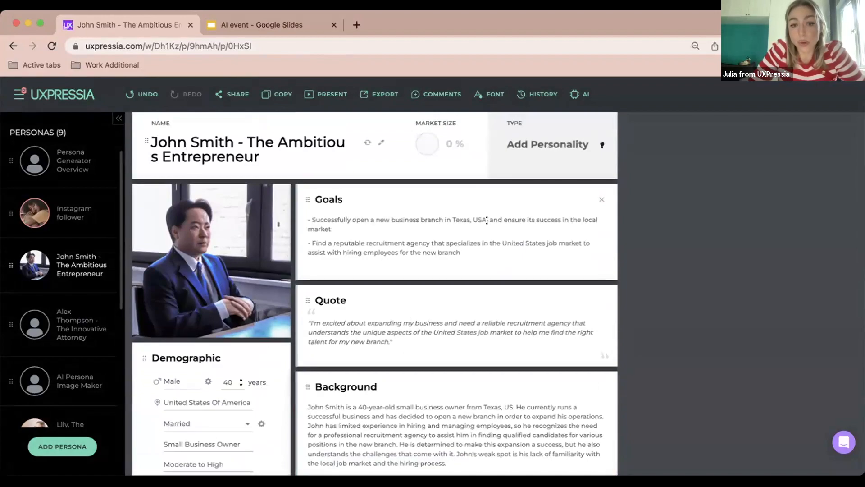
drag(489, 216, 435, 216)
click(445, 217)
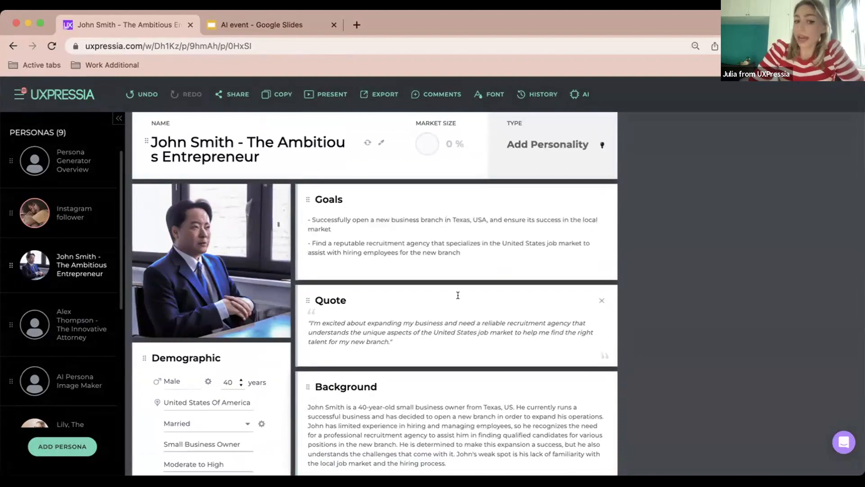
scroll(458, 295, up, 1)
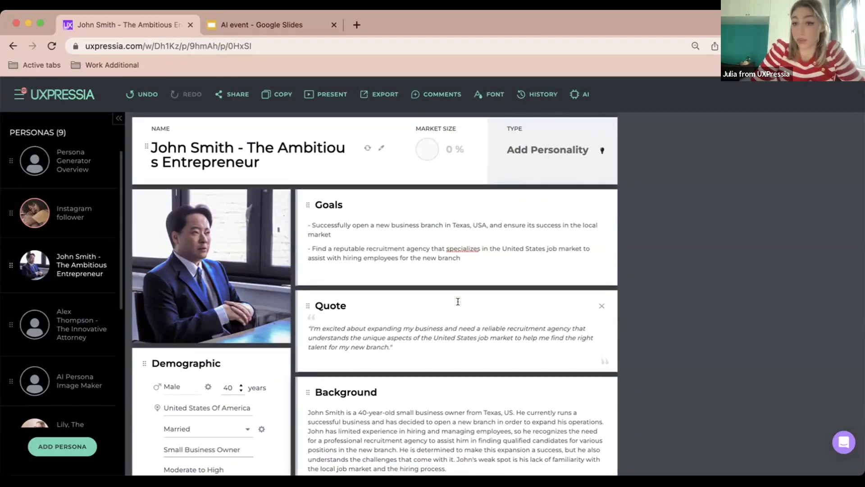
Step: Open the AI Persona Image Maker persona and bring up AI generation for its photo
click(36, 376)
scroll(274, 344, down, 2)
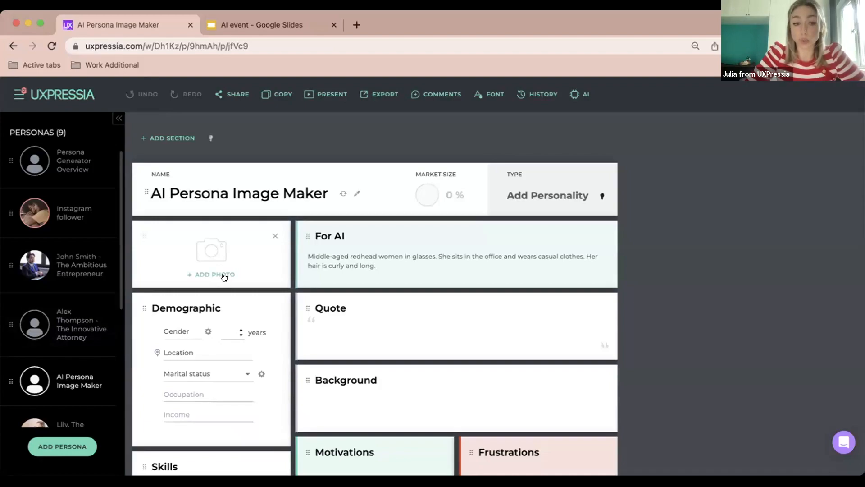
click(216, 258)
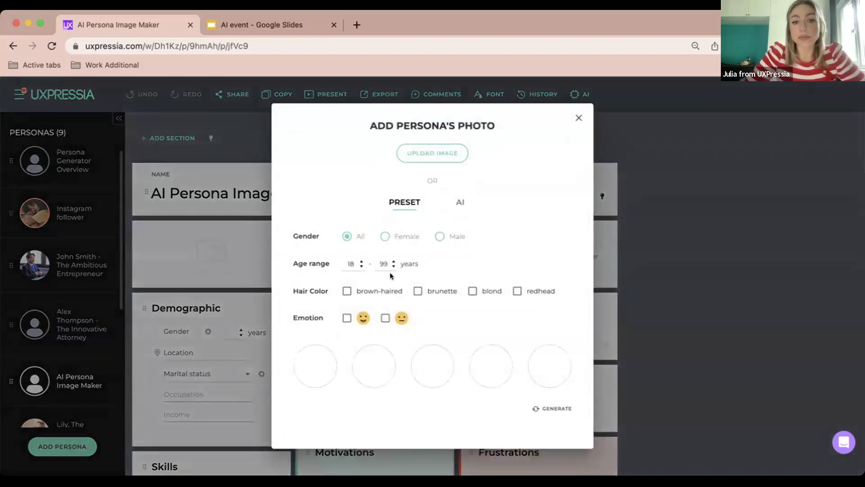
click(458, 203)
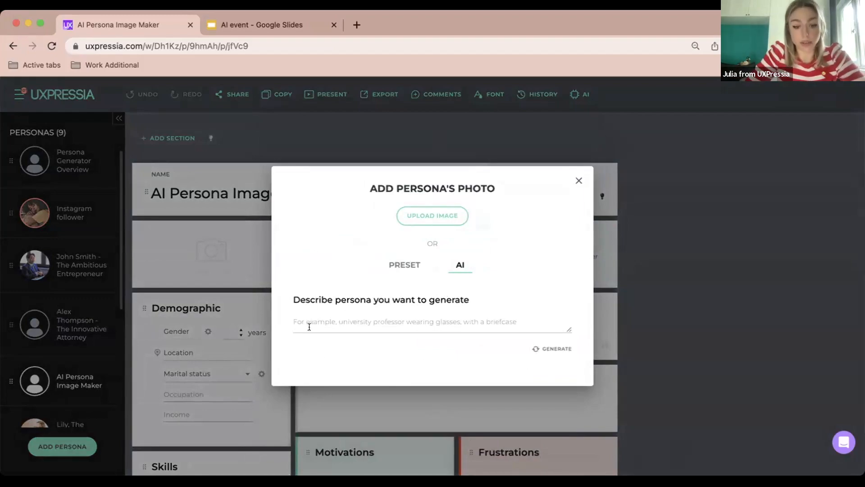
Step: Generate persona photos from the description "Middle aged red-head woman in glasses. She sits in the office and wears causal clothes. Her hair is curly and long."
click(348, 318)
key(super+v)
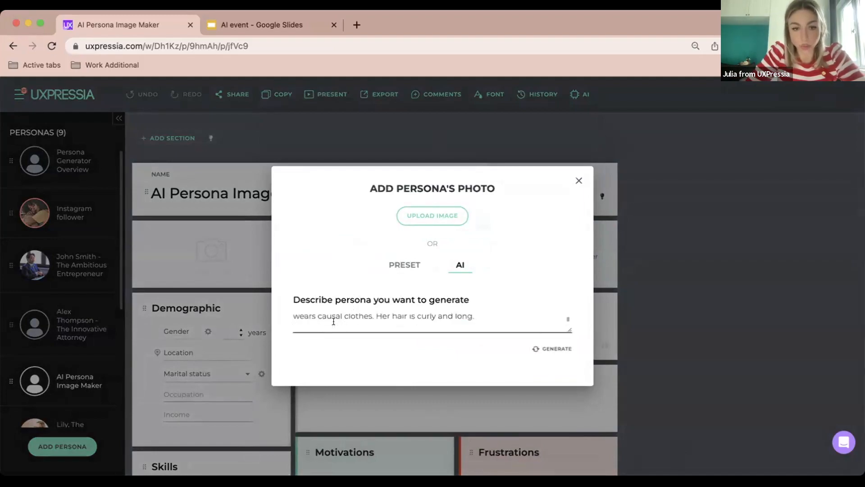
scroll(335, 323, up, 1)
scroll(349, 326, up, 2)
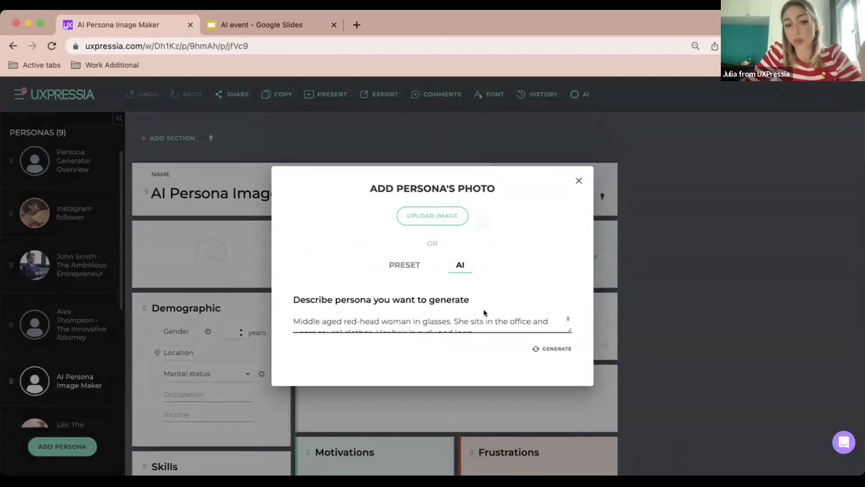
scroll(526, 318, down, 2)
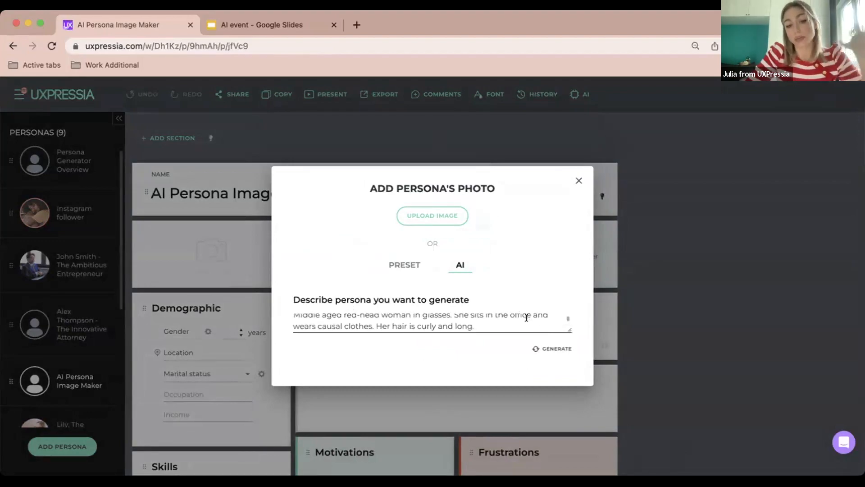
click(557, 349)
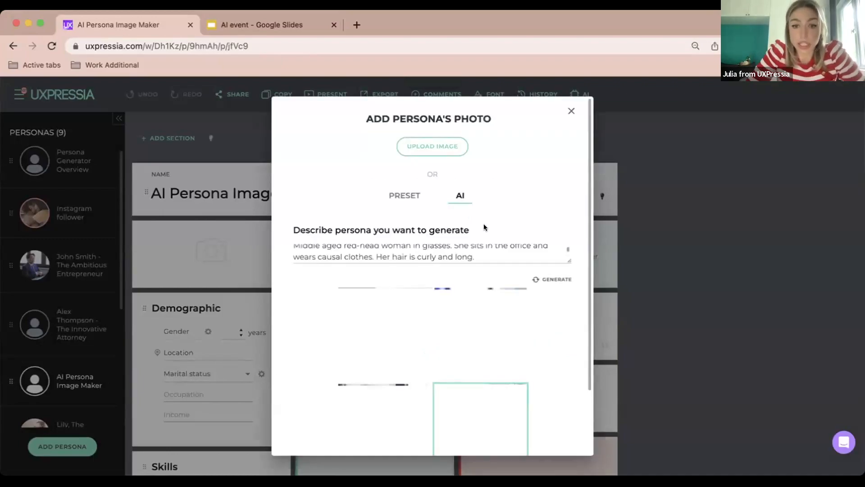
Step: Examine the generated photos and compare them with the details in the persona description
scroll(483, 225, down, 3)
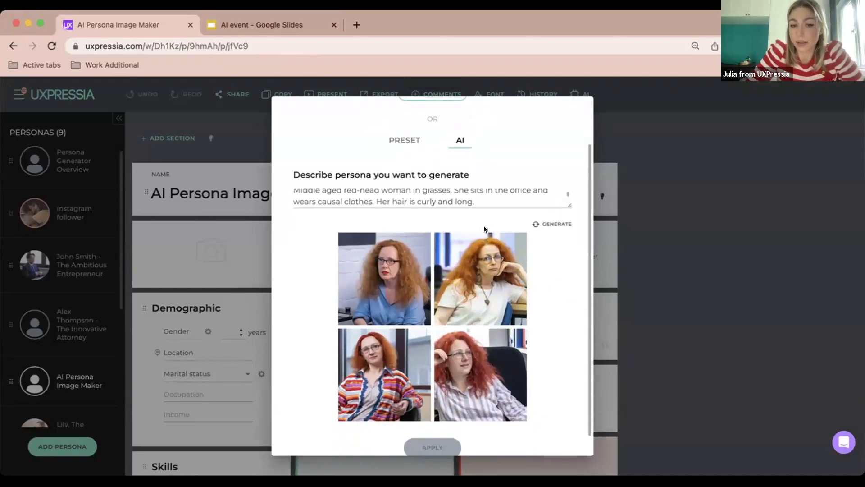
click(483, 229)
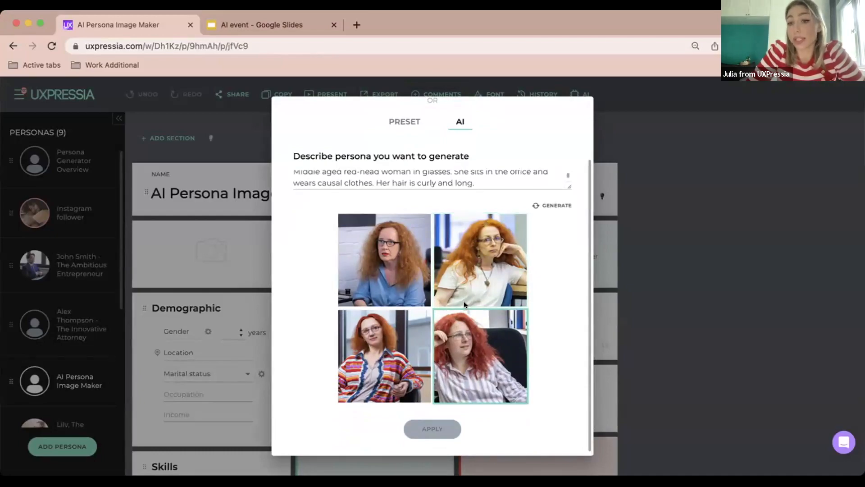
click(416, 299)
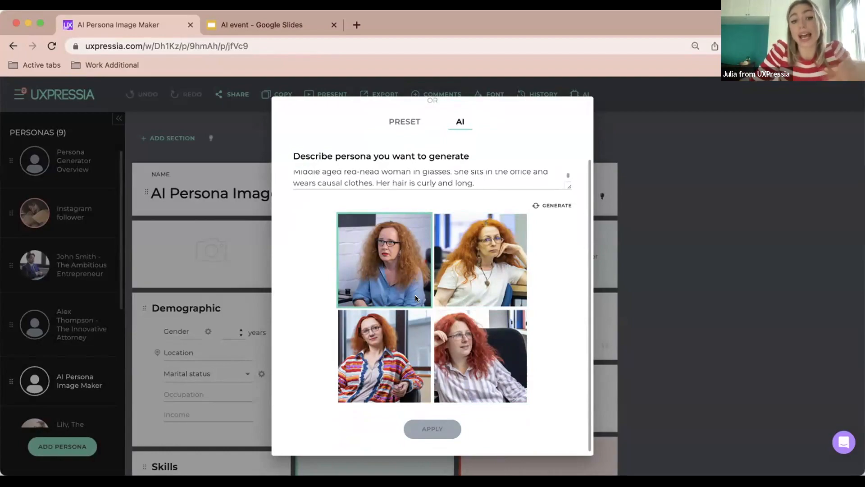
scroll(492, 181, up, 1)
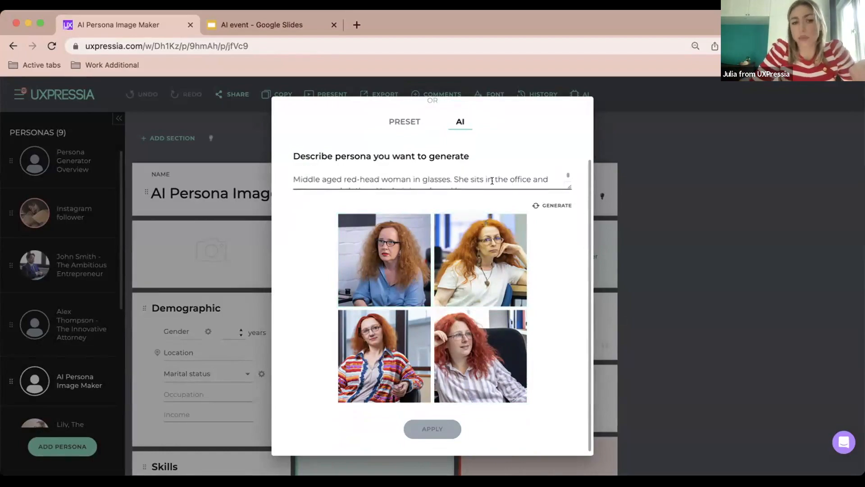
scroll(493, 180, down, 1)
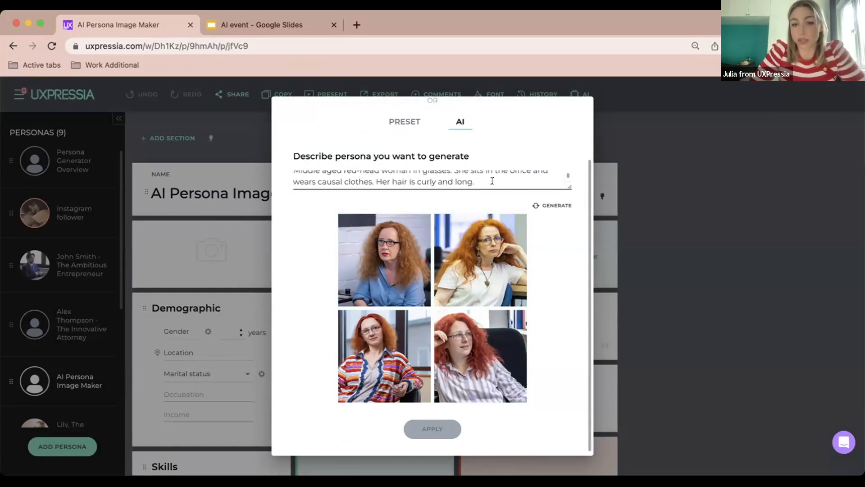
scroll(492, 180, up, 1)
scroll(492, 180, down, 1)
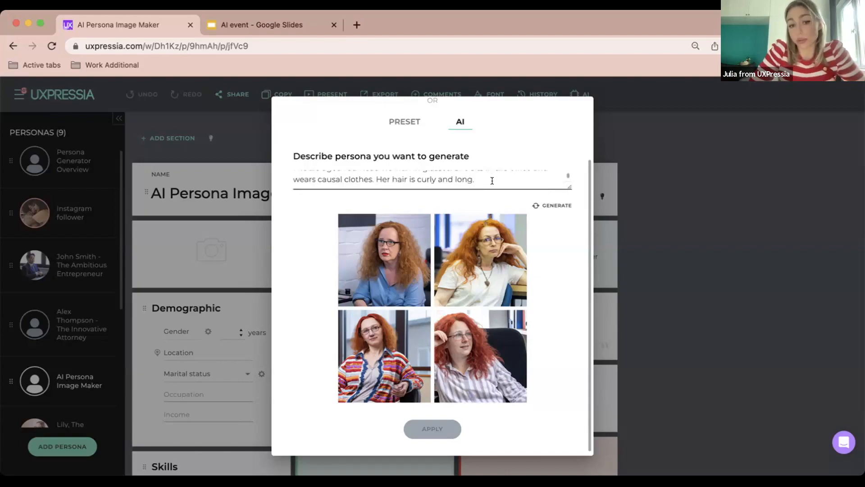
scroll(492, 181, up, 1)
scroll(492, 181, down, 1)
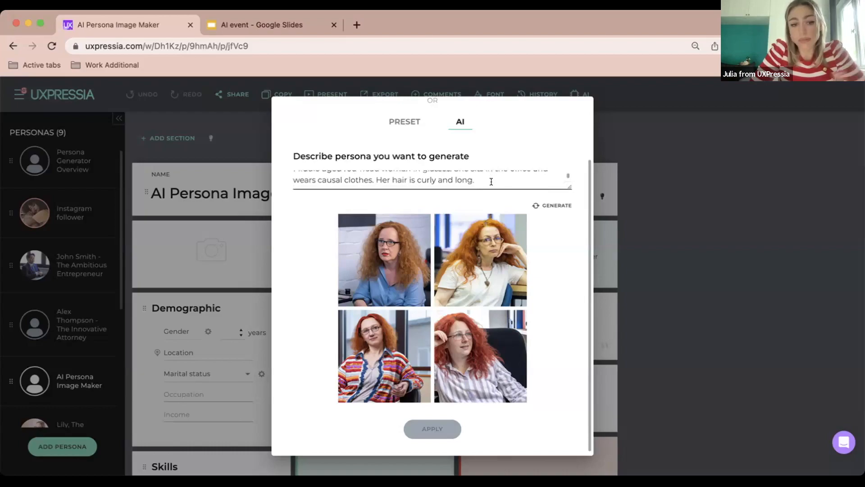
Step: Apply the photo of the woman in a white T-shirt resting her head on her hand, and save it without cropping
click(468, 277)
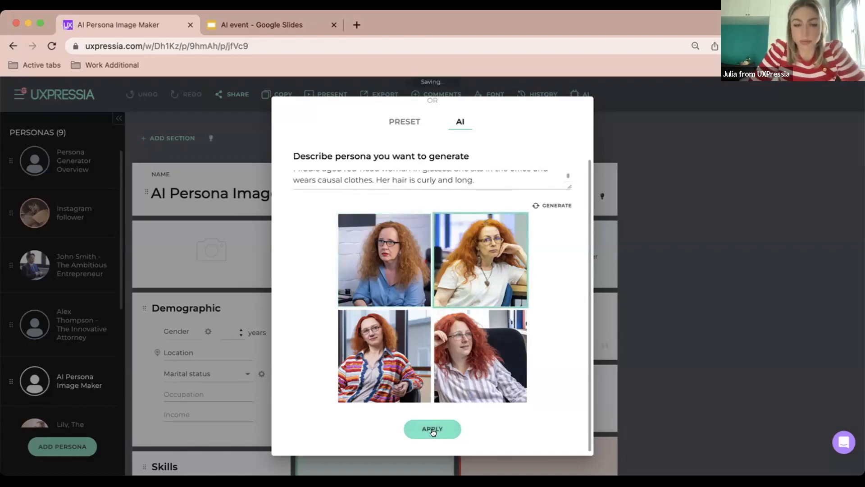
click(433, 431)
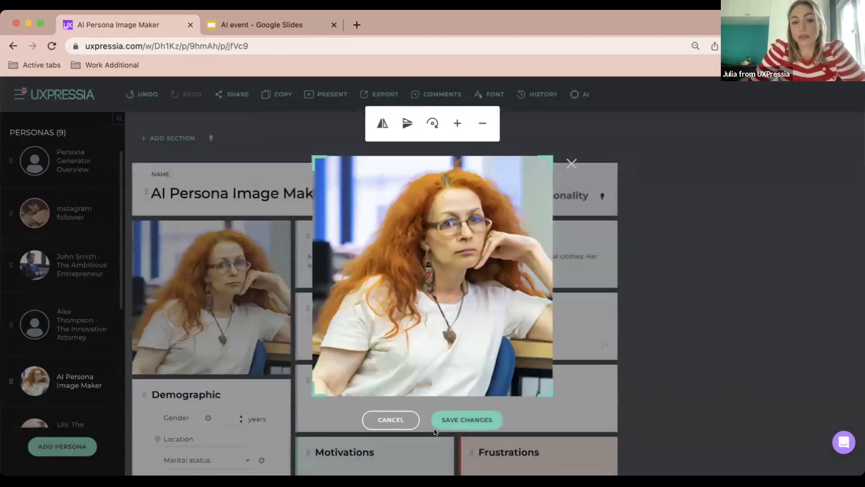
click(462, 419)
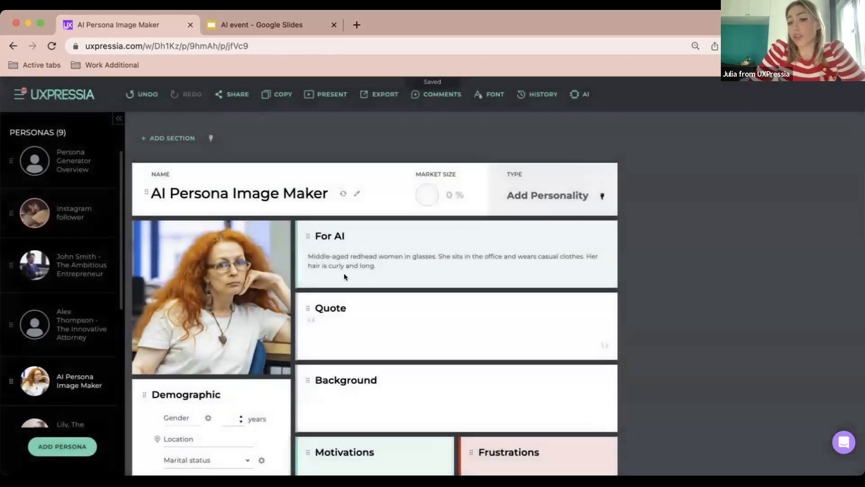
Step: Look at the AI option for replacing the persona's photo, and close it without generating anything
mouse_move(208, 308)
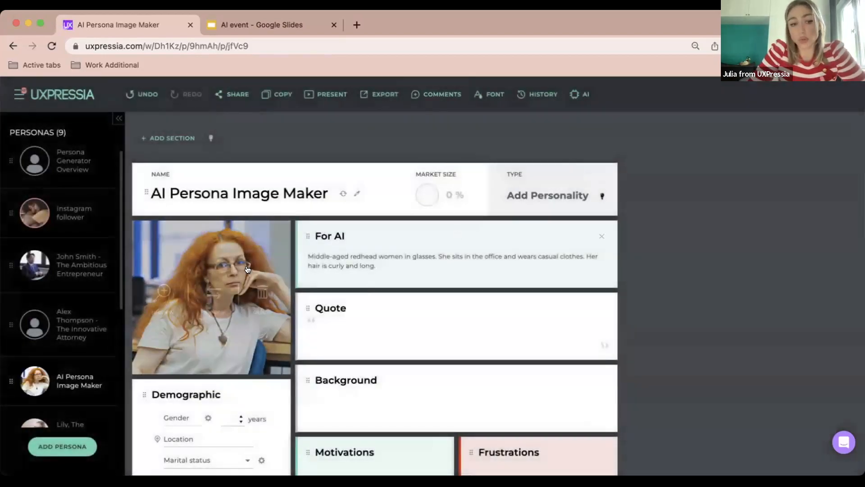
click(209, 295)
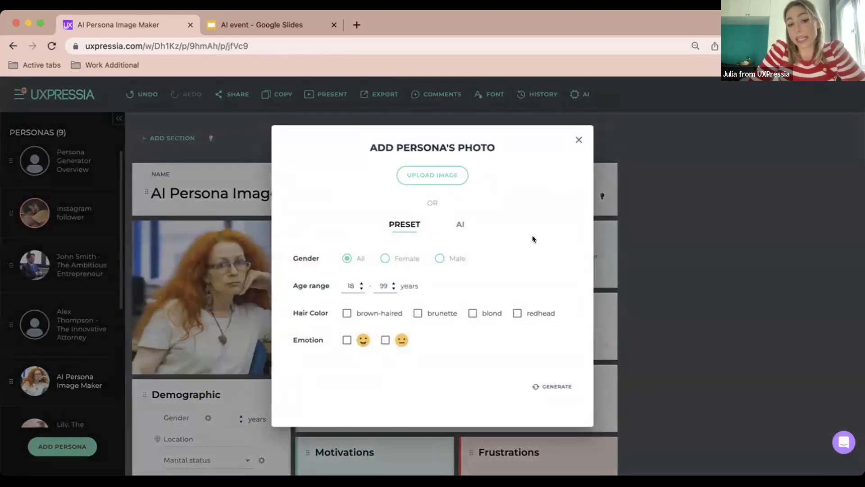
click(456, 225)
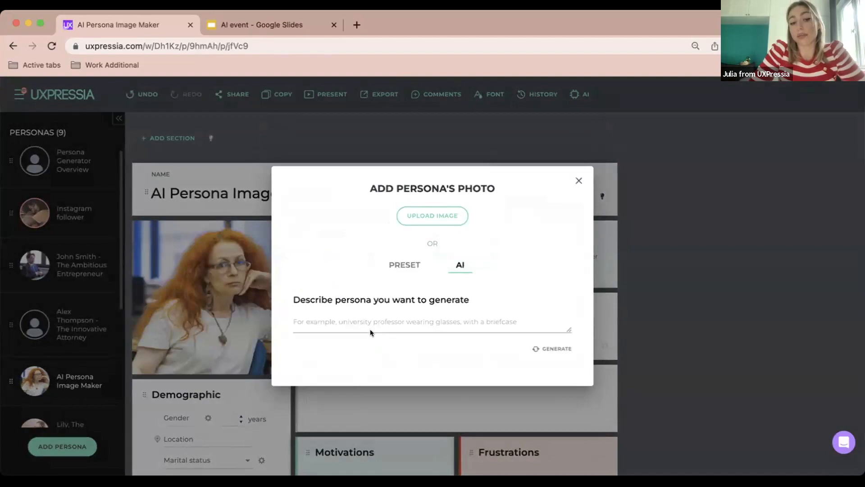
click(578, 182)
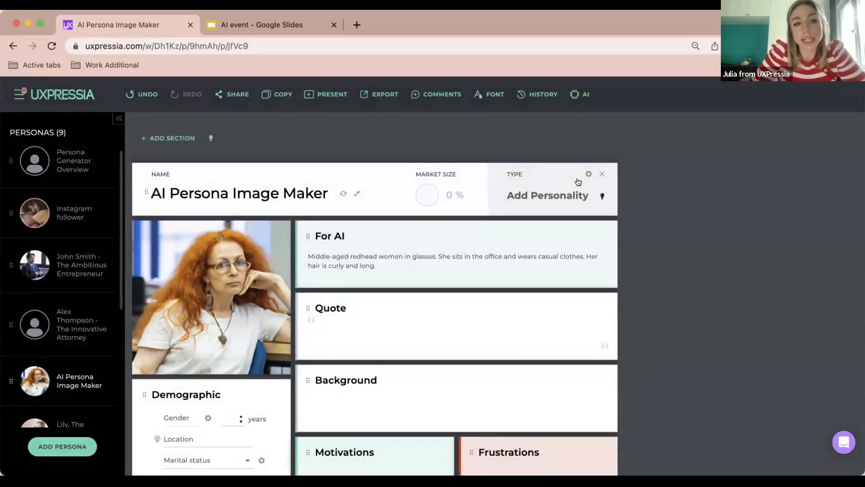
Step: Switch to the AI event presentation in Google Slides and show slide 3, "Use cases for using AI"
click(287, 24)
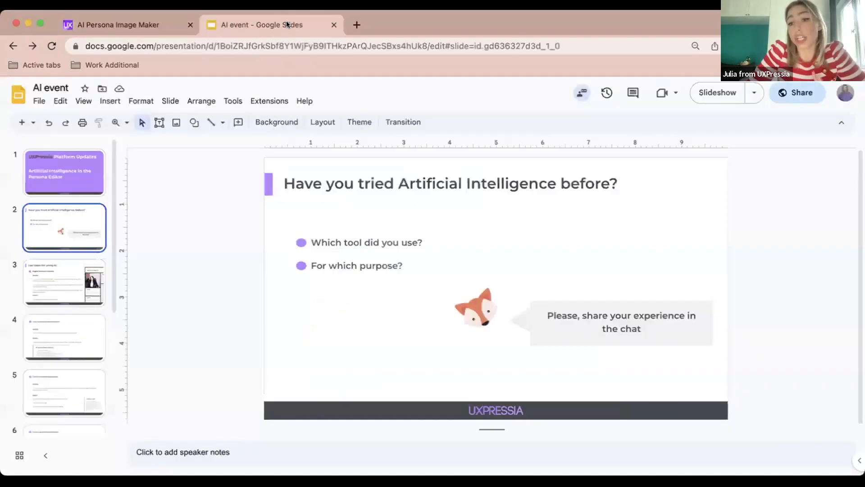
click(64, 283)
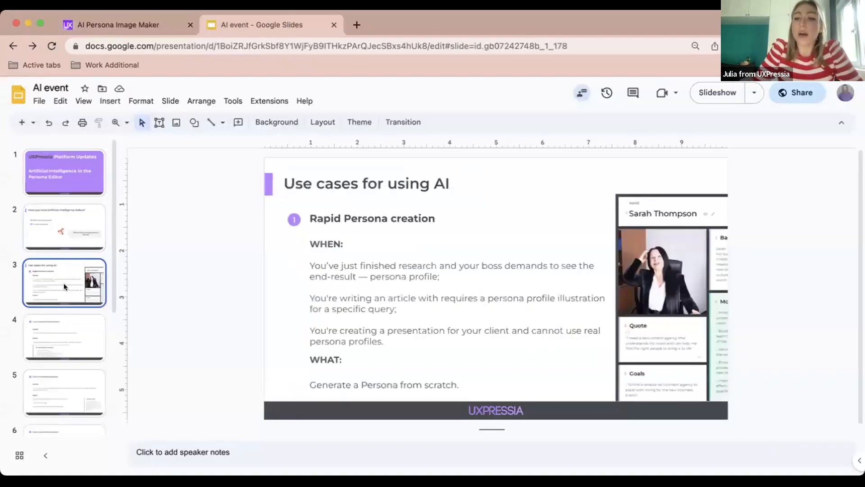